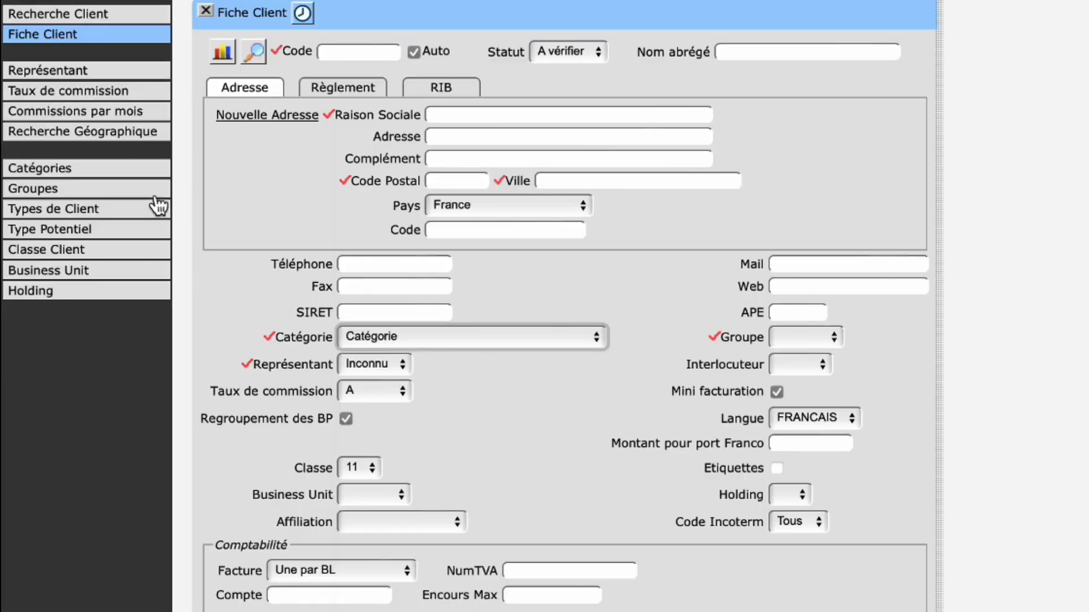
Step: Create and save a client category labelled "Catégorie 2" with Chorus enabled
{"action": "left_click", "coordinate": [117, 179]}
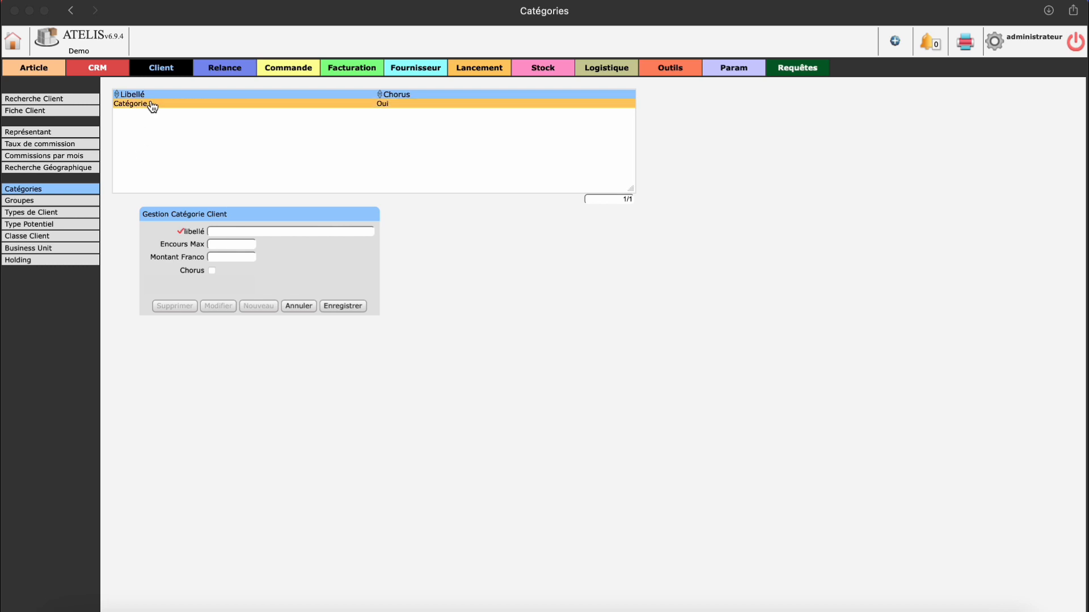
{"action": "left_click", "coordinate": [275, 105]}
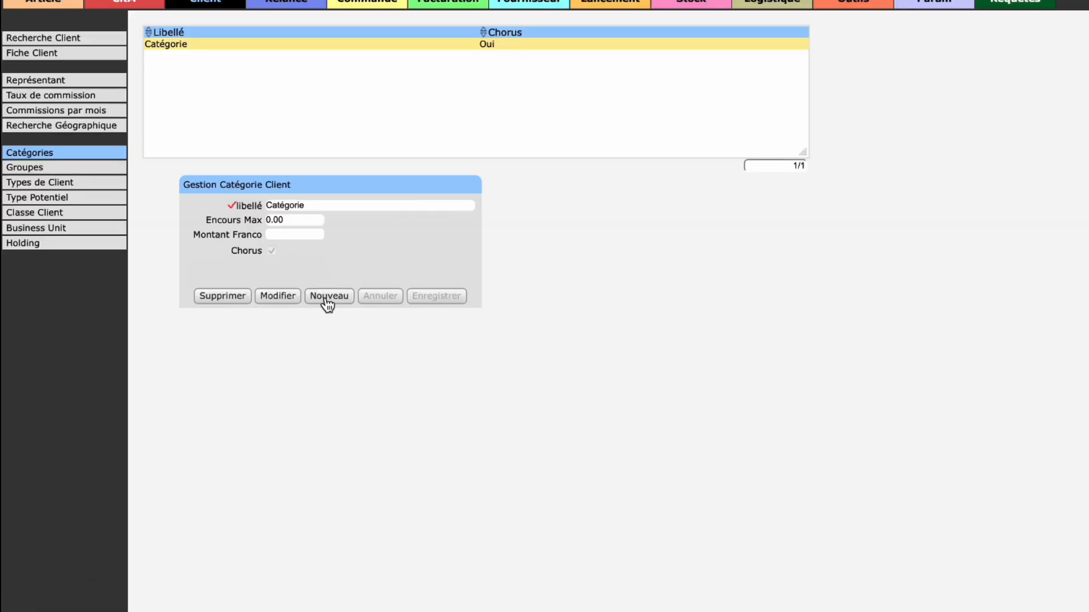
{"action": "left_click", "coordinate": [327, 298]}
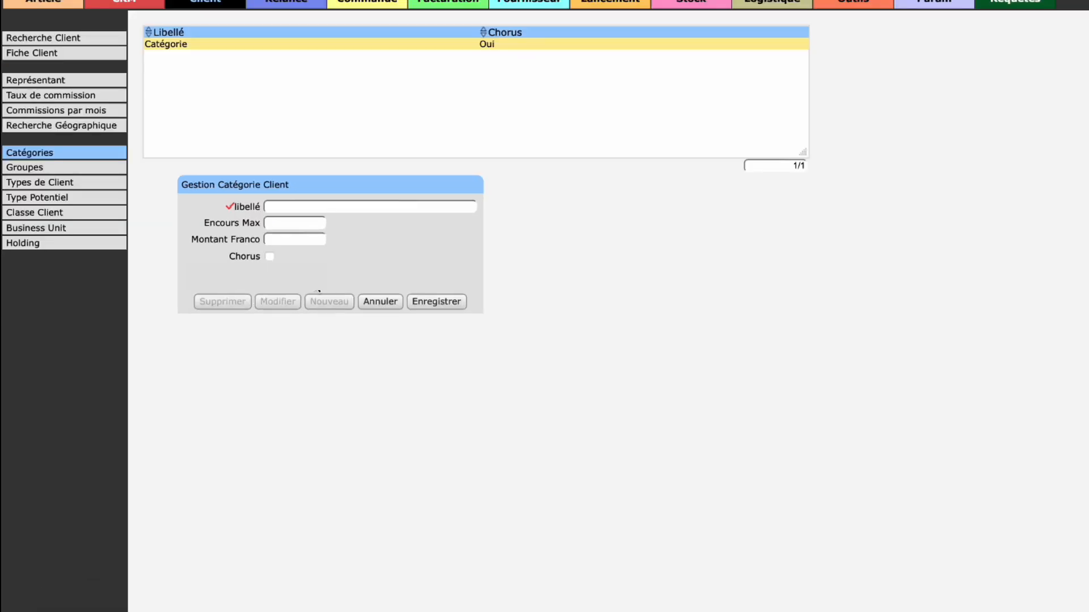
{"action": "left_click", "coordinate": [301, 207]}
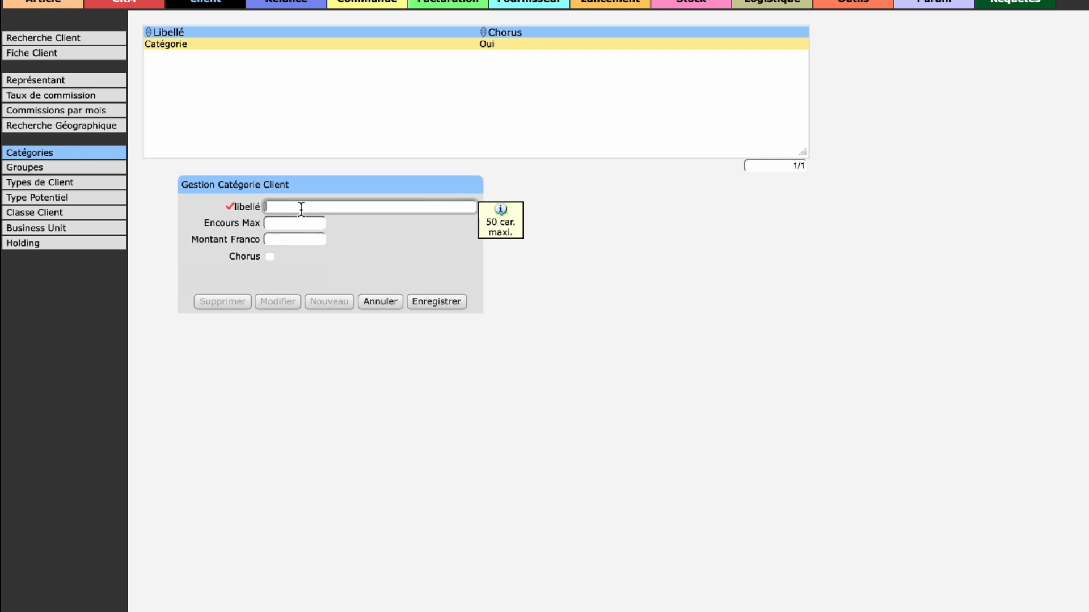
{"action": "type", "text": "Catégorie "}
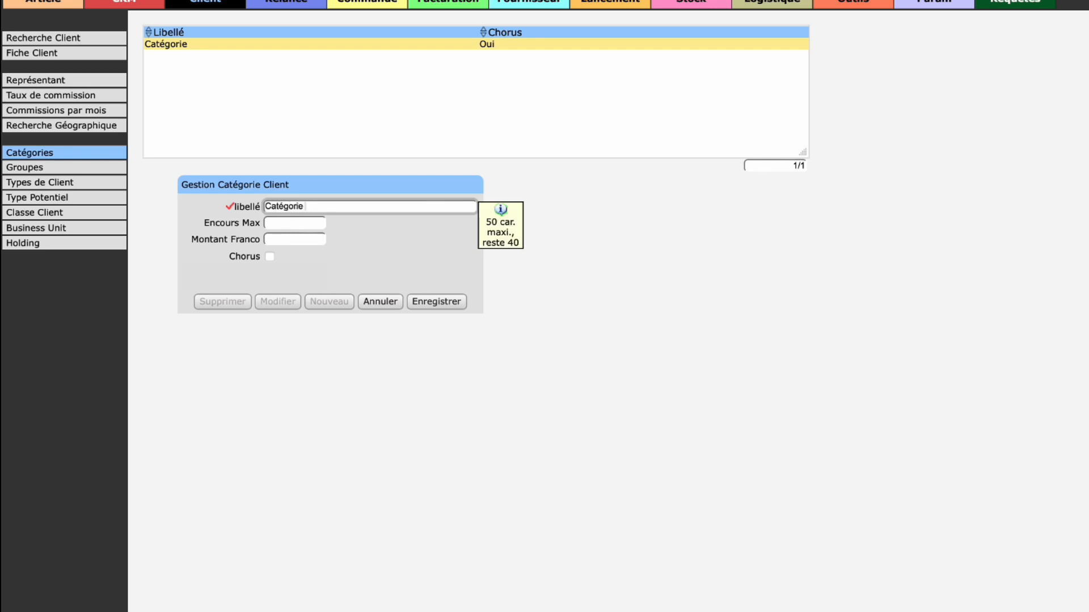
{"action": "type", "text": "2"}
{"action": "left_click", "coordinate": [281, 225]}
{"action": "left_click", "coordinate": [284, 238]}
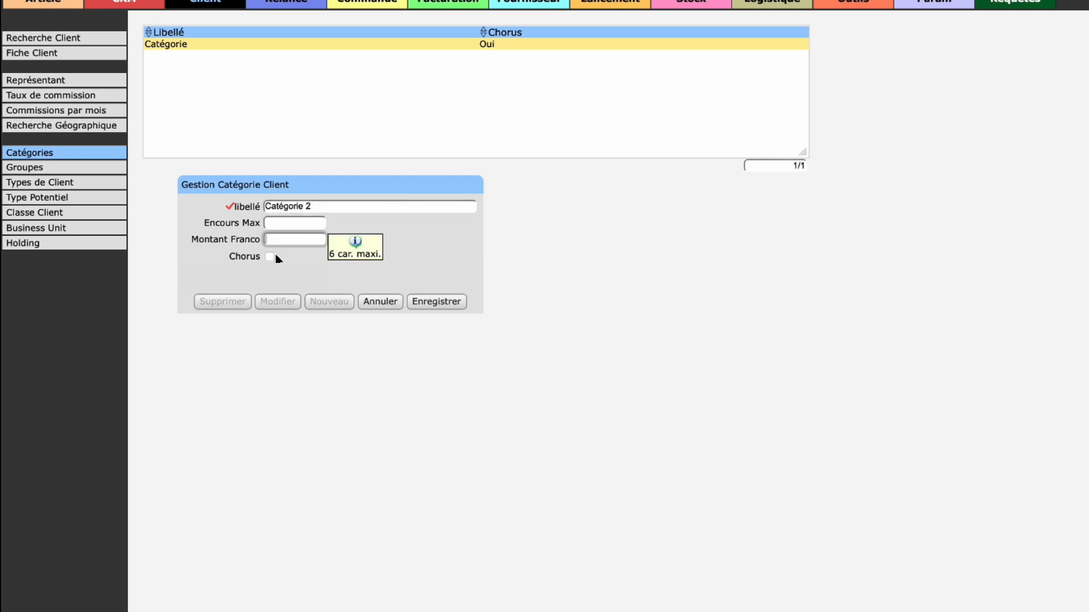
{"action": "left_click", "coordinate": [271, 257]}
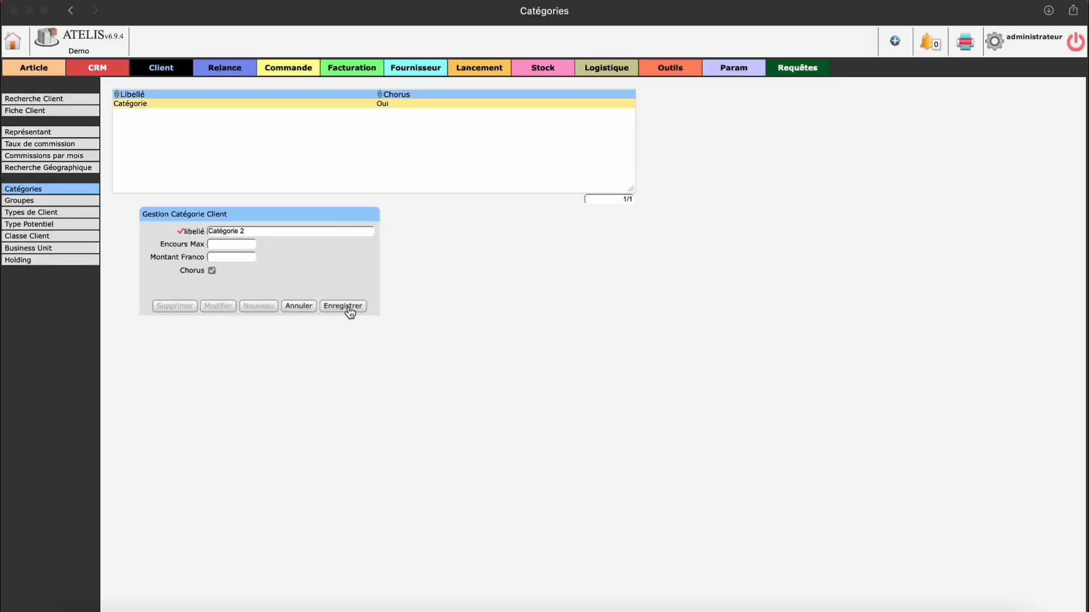
{"action": "left_click", "coordinate": [347, 307]}
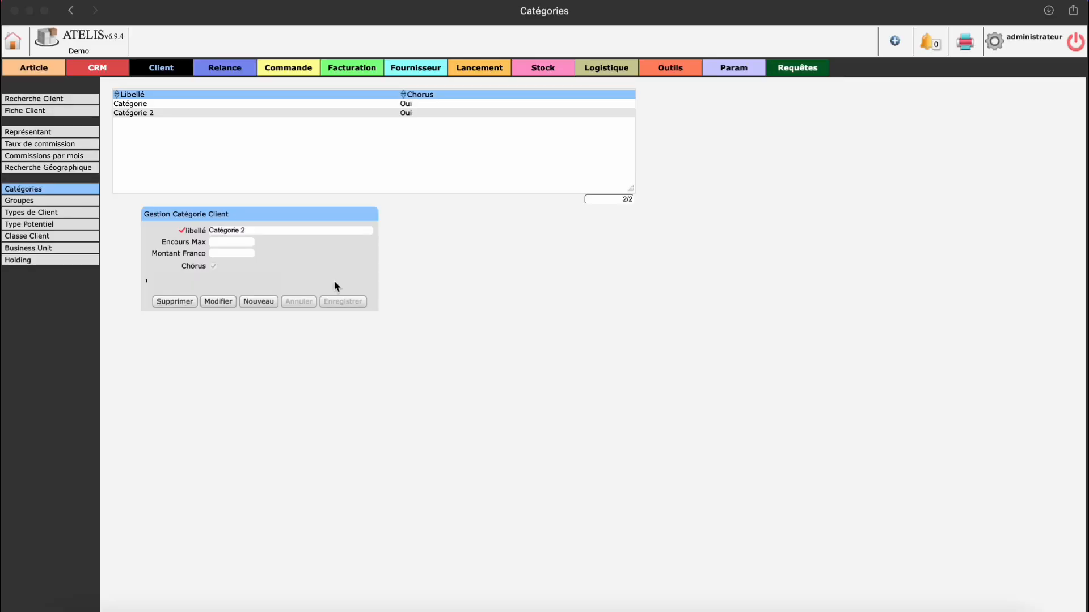
Step: Open a blank client record and look through the available Catégorie and Groupe choices
{"action": "left_click", "coordinate": [25, 110]}
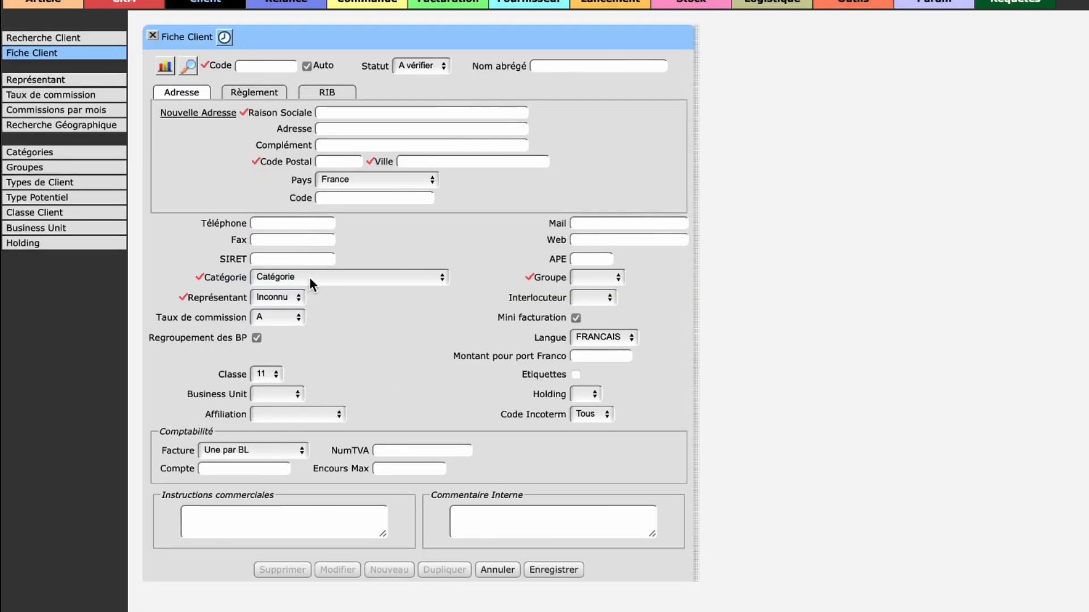
{"action": "left_click", "coordinate": [243, 287]}
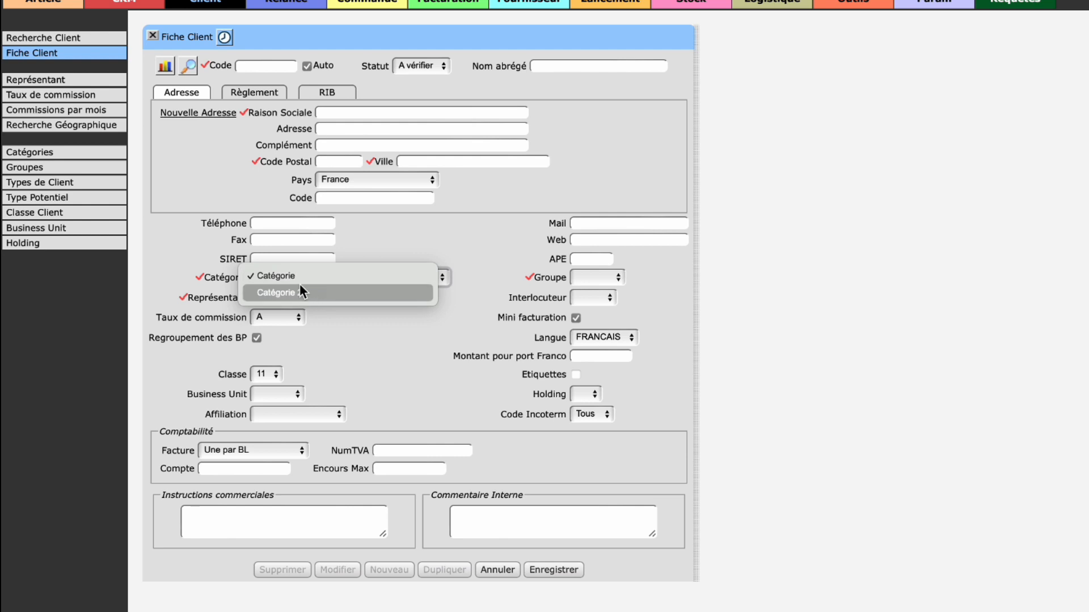
{"action": "left_click", "coordinate": [389, 364]}
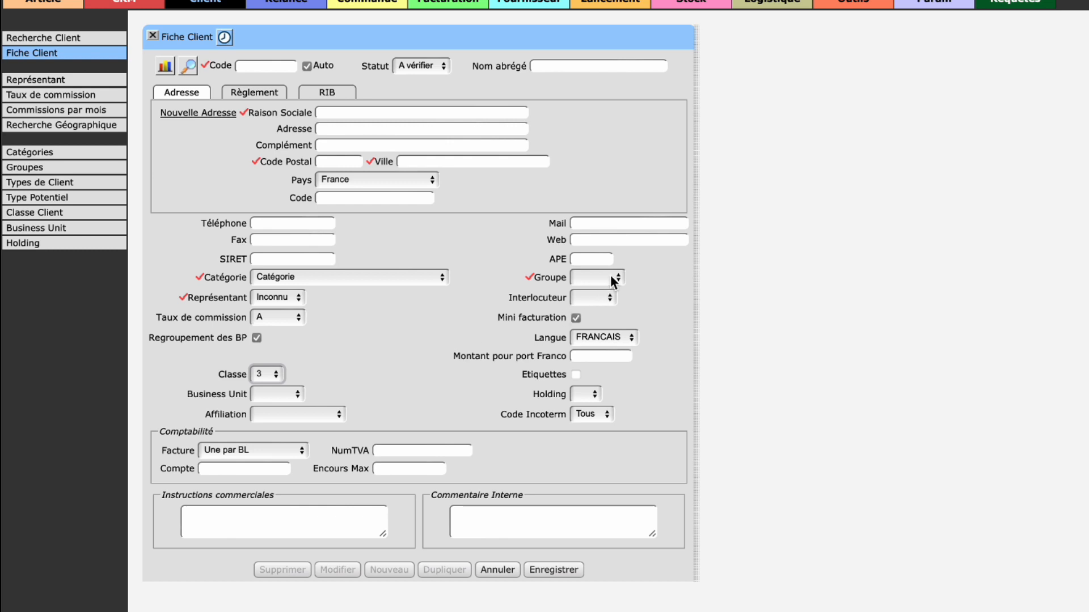
{"action": "left_click", "coordinate": [611, 277]}
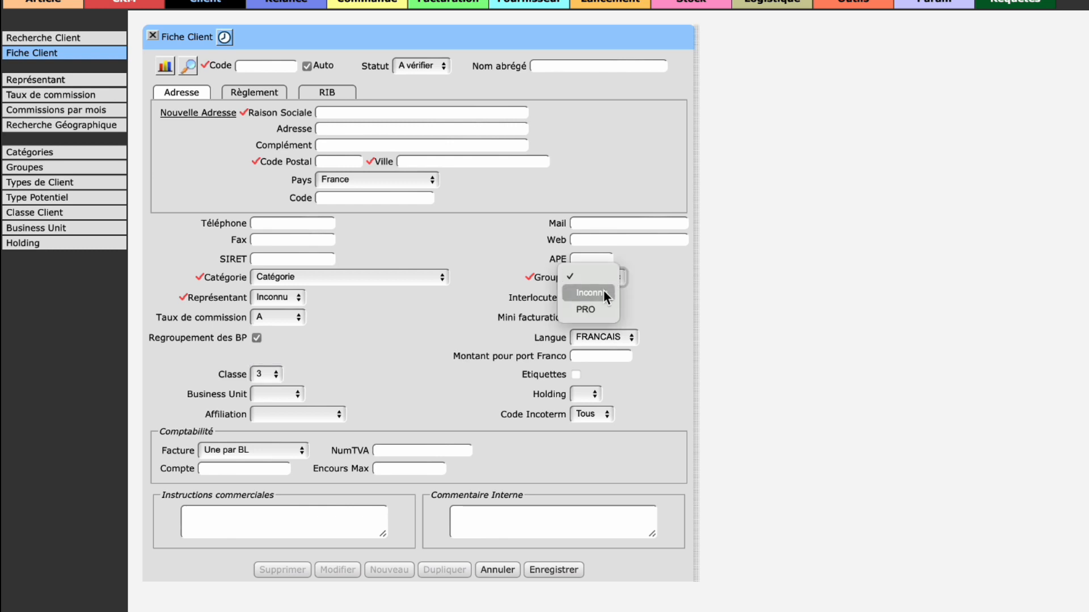
{"action": "left_click", "coordinate": [648, 281]}
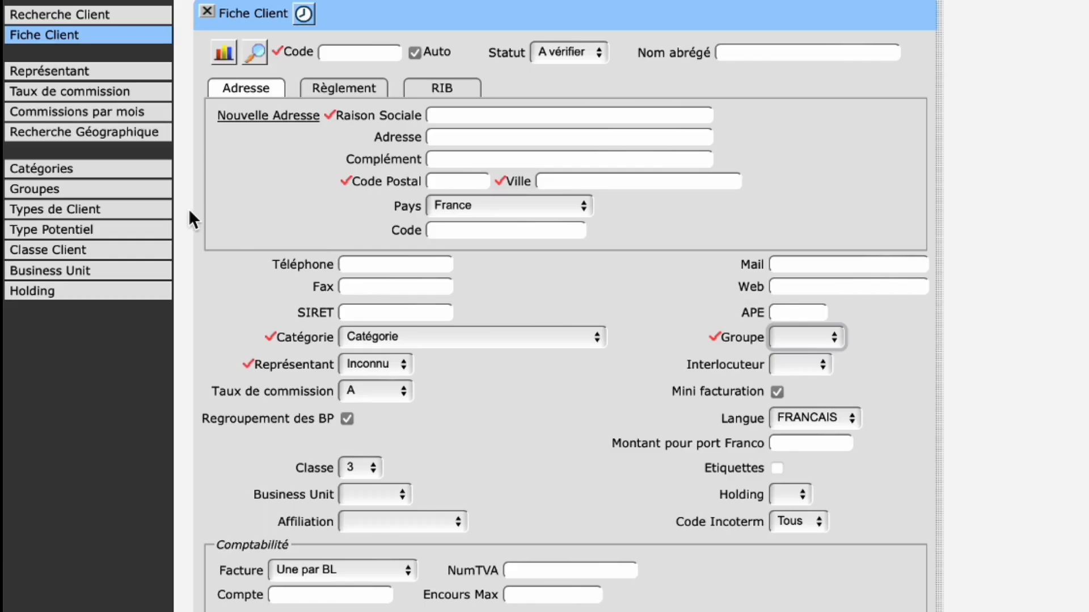
Step: Start a new client group labelled "Groupe client" with no parent group and a discount of 20 %
{"action": "left_click", "coordinate": [77, 167]}
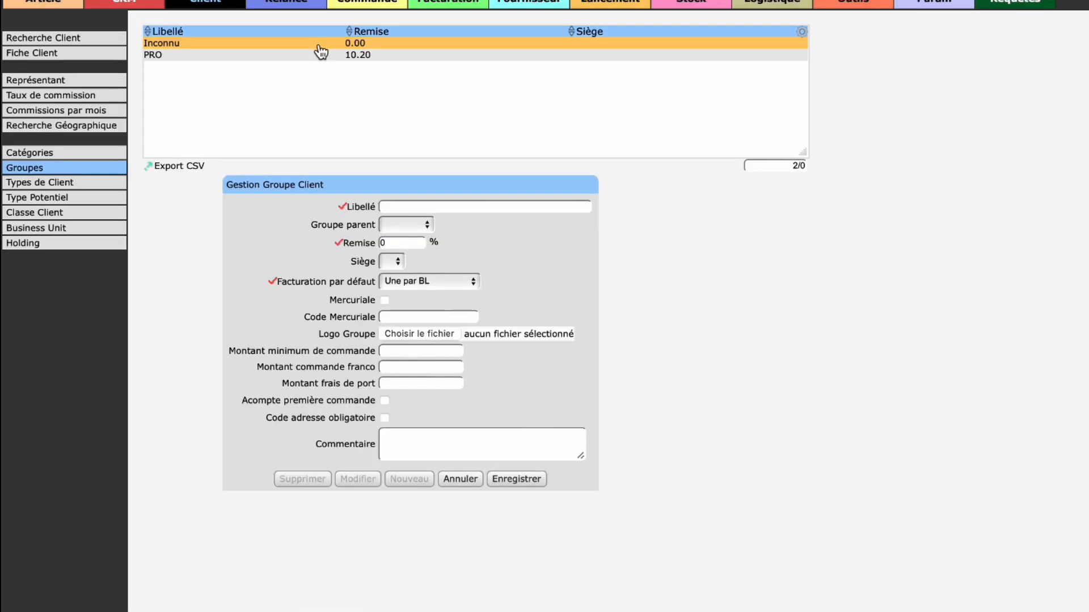
{"action": "left_click", "coordinate": [488, 37]}
{"action": "left_click", "coordinate": [396, 43]}
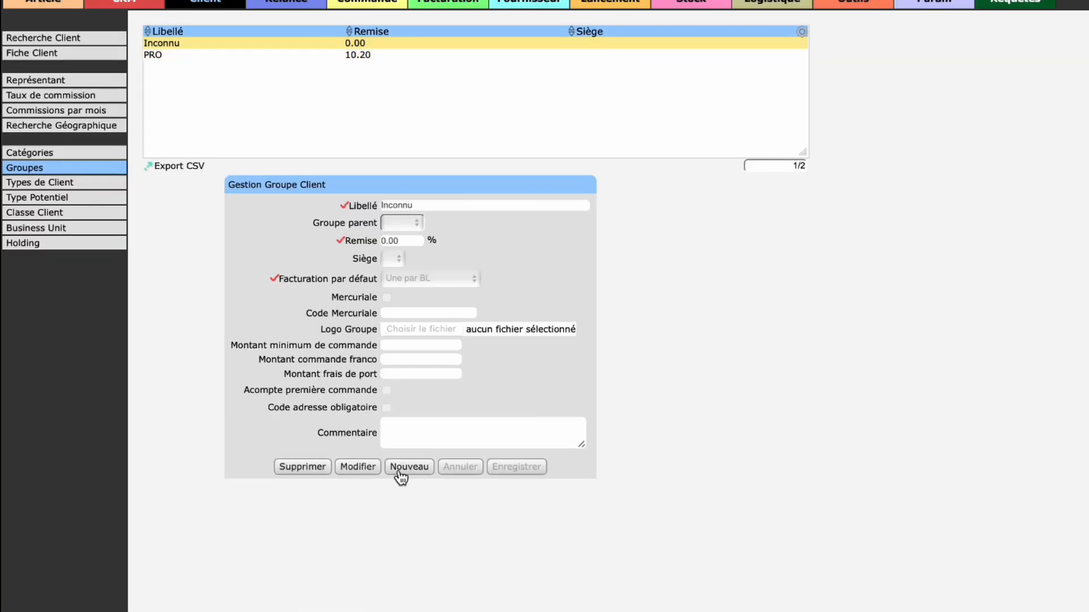
{"action": "left_click", "coordinate": [408, 467]}
{"action": "type", "text": "Groupe cl"}
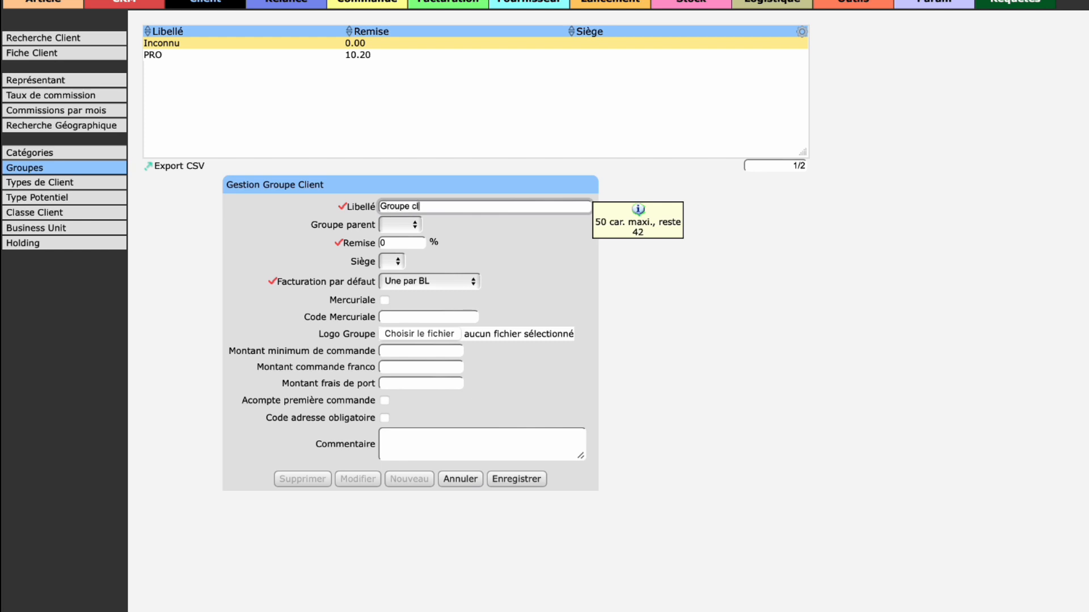
{"action": "type", "text": "ient"}
{"action": "left_click", "coordinate": [410, 226]}
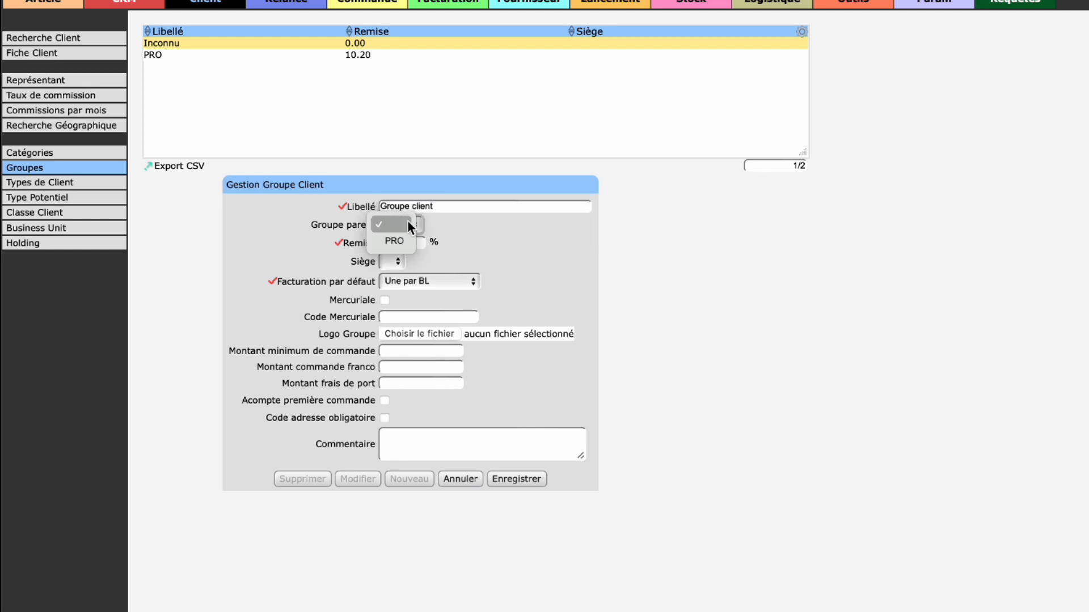
{"action": "left_click", "coordinate": [410, 244]}
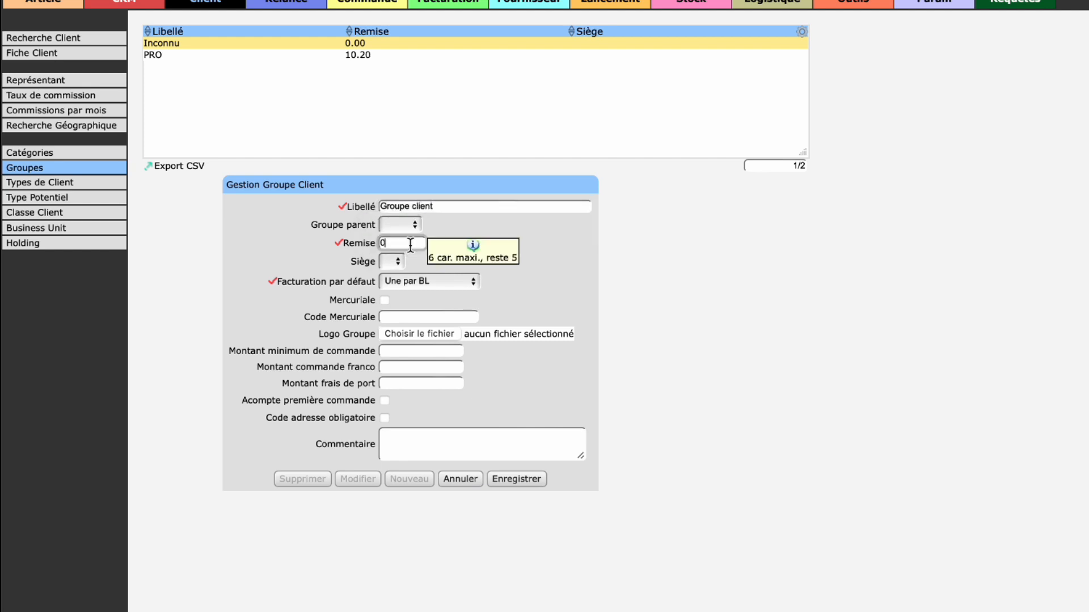
{"action": "key", "text": "BackSpace"}
{"action": "type", "text": "20"}
Step: Check the new group's Siège choices and open the Sièges management page of the Param module in a separate window
{"action": "left_click", "coordinate": [399, 263]}
{"action": "left_click", "coordinate": [390, 265]}
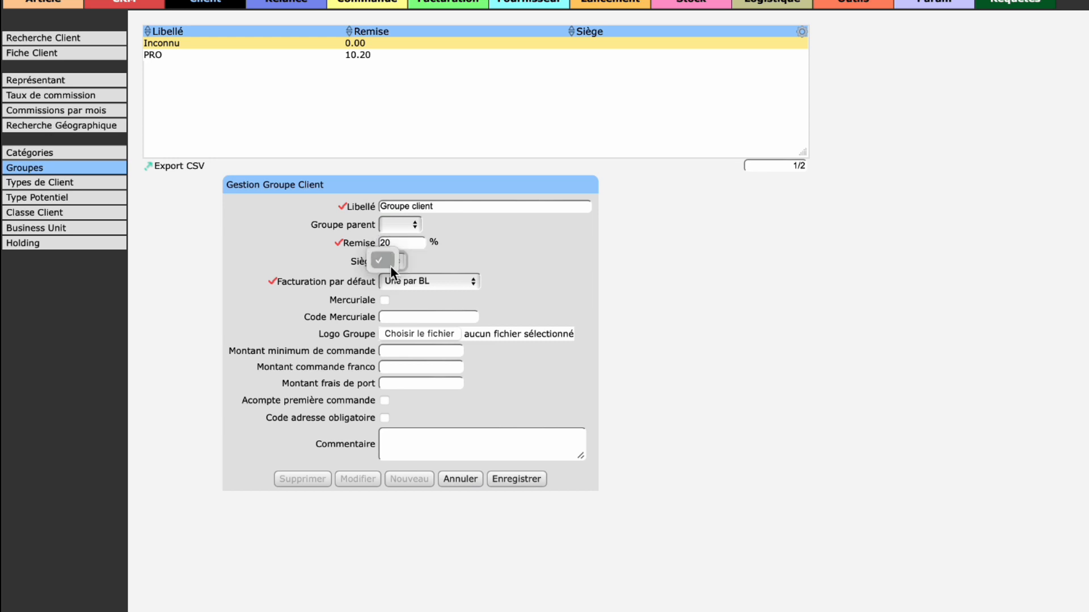
{"action": "right_click", "coordinate": [955, 1]}
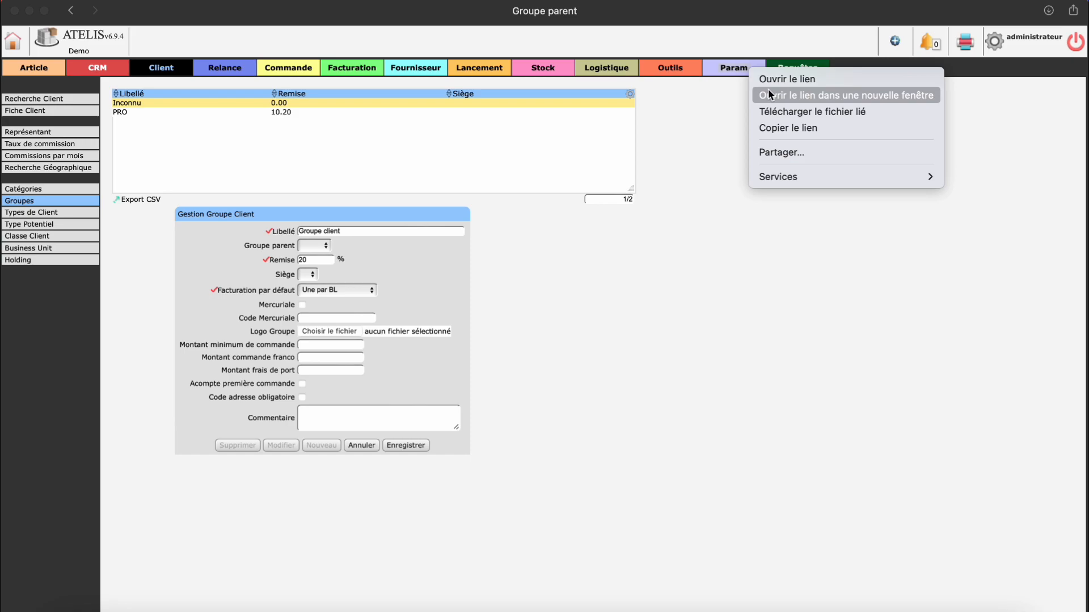
{"action": "left_click", "coordinate": [768, 91]}
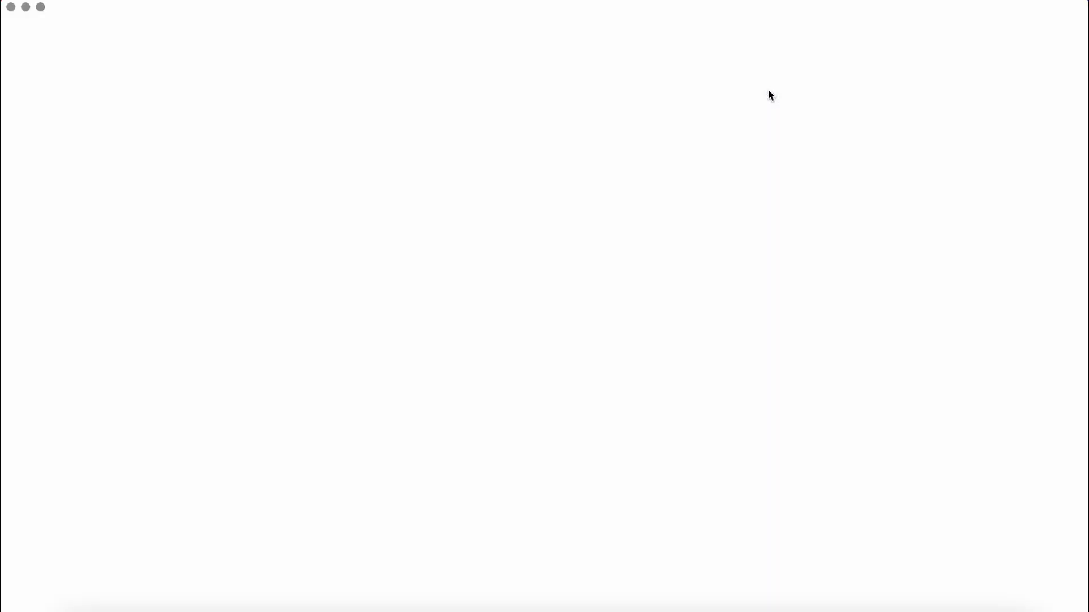
{"action": "left_click", "coordinate": [25, 186]}
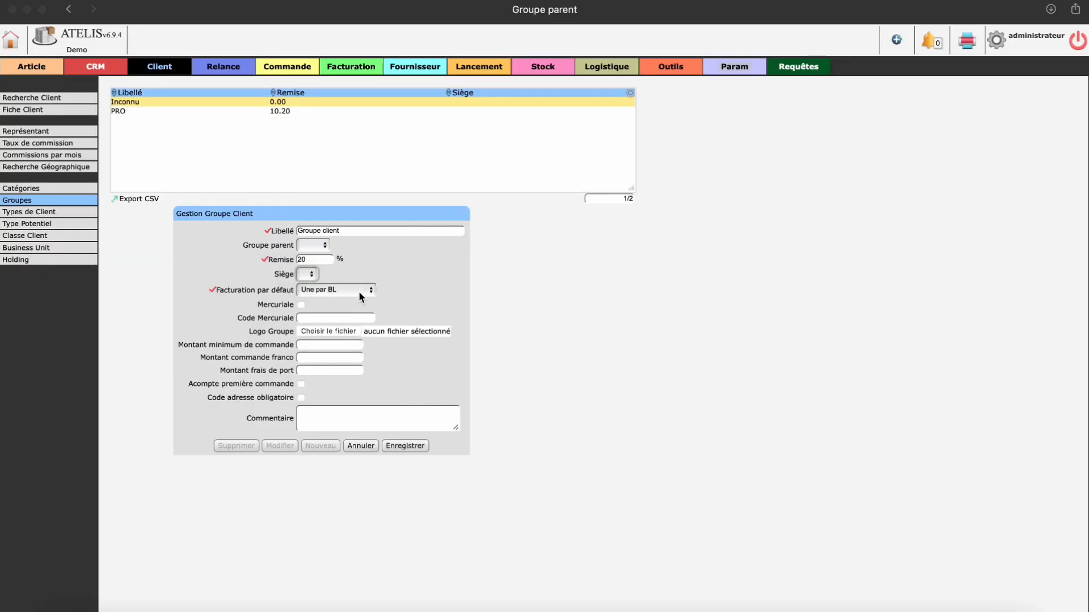
Step: Review the new group's default billing choices, Mercuriale settings, and minimum order, franco and shipping amount fields
{"action": "left_click", "coordinate": [360, 295]}
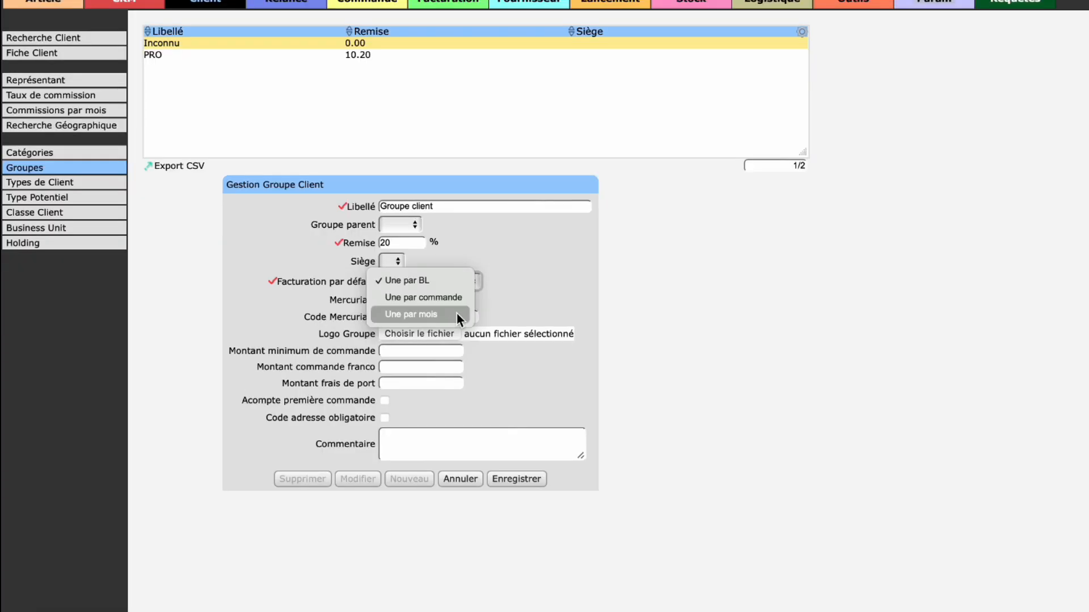
{"action": "left_click", "coordinate": [383, 301]}
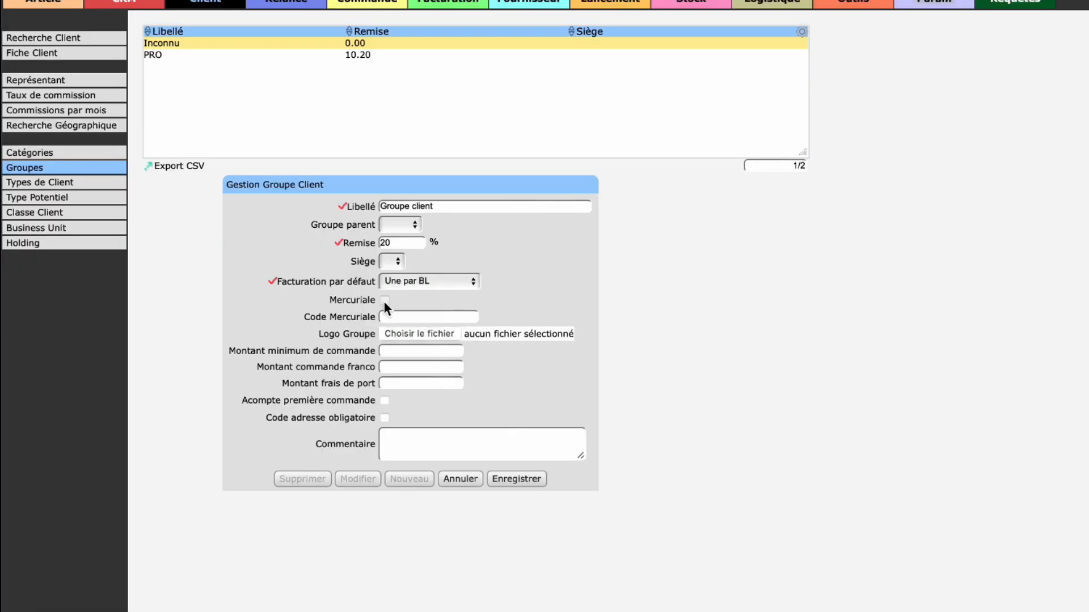
{"action": "left_click", "coordinate": [392, 316]}
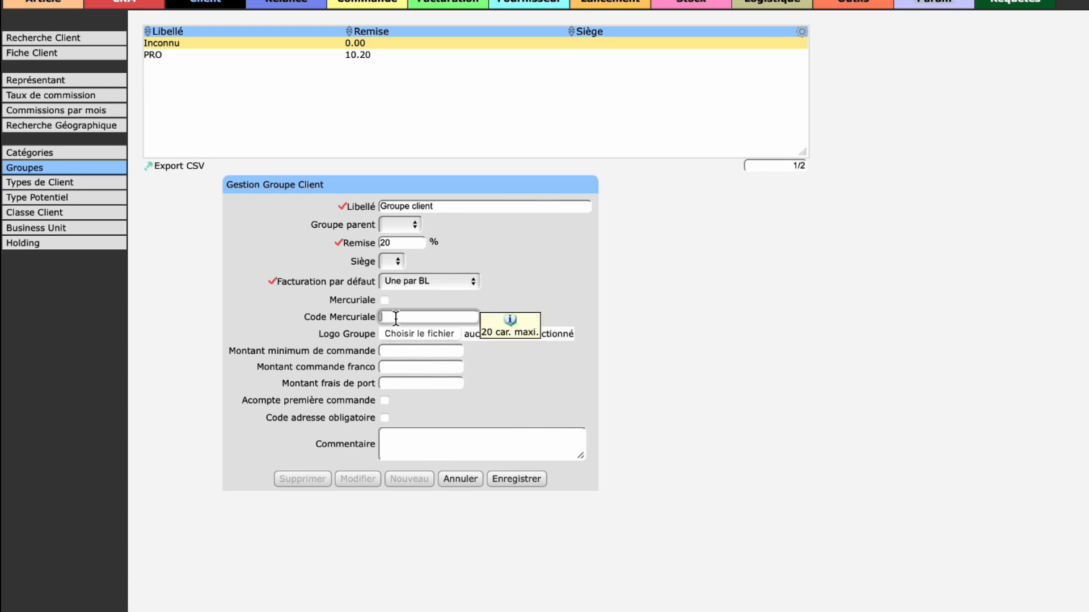
{"action": "left_click", "coordinate": [496, 298]}
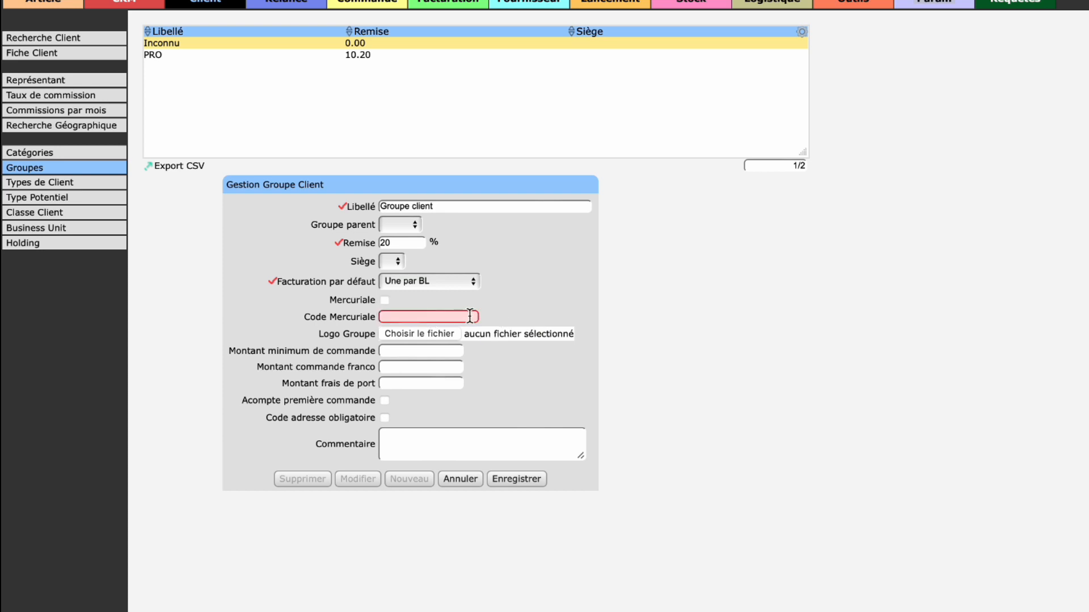
{"action": "left_click", "coordinate": [419, 350]}
{"action": "left_click", "coordinate": [402, 367]}
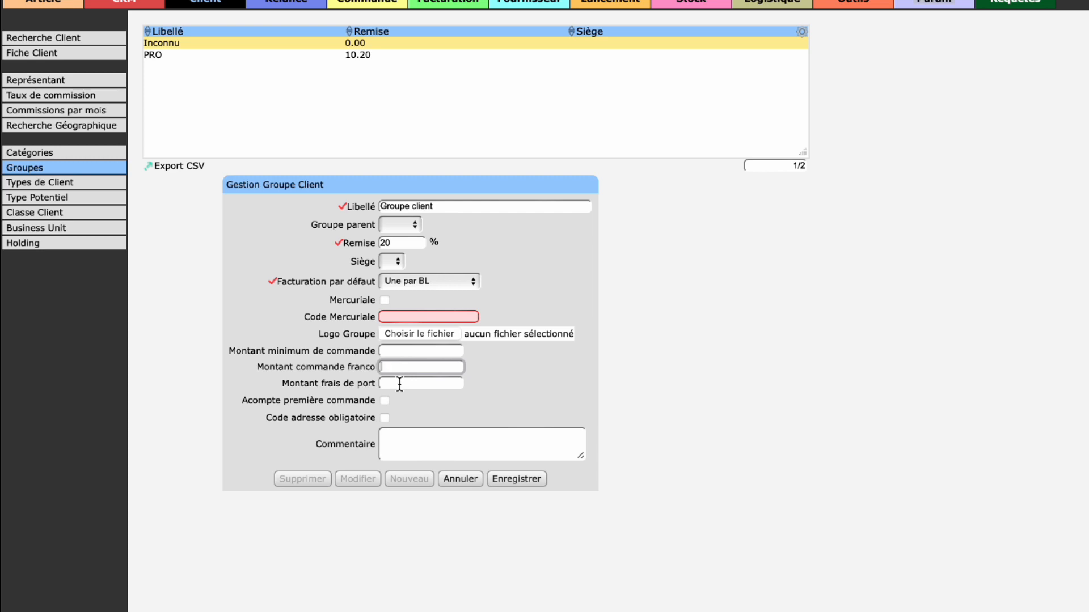
{"action": "left_click", "coordinate": [400, 384]}
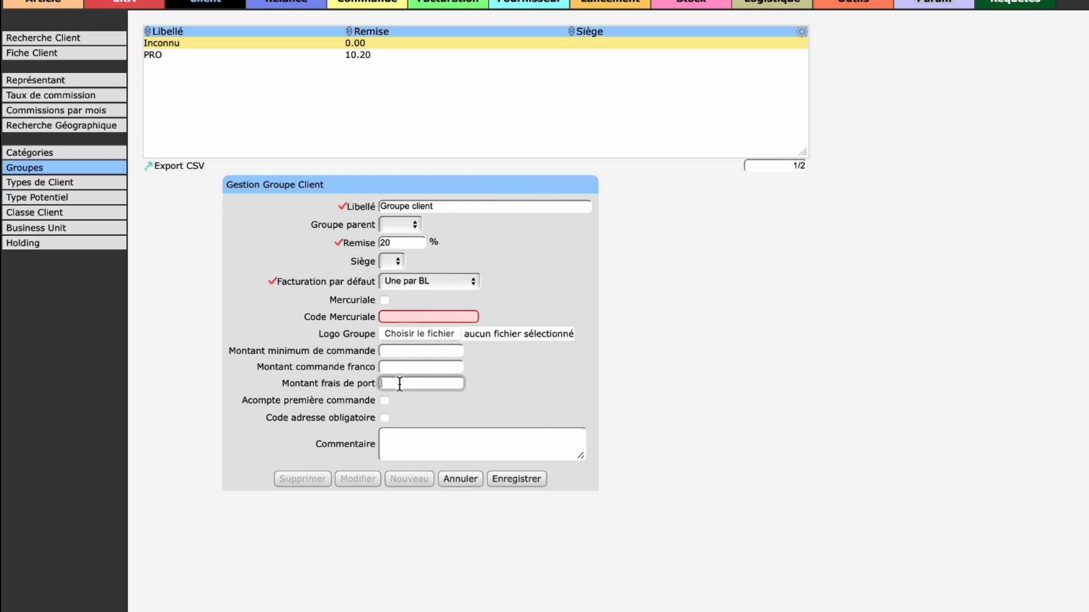
Step: Leave the deposit and mandatory address code options off, enlarge the comment field and save the "Groupe client" group
{"action": "left_click", "coordinate": [382, 403]}
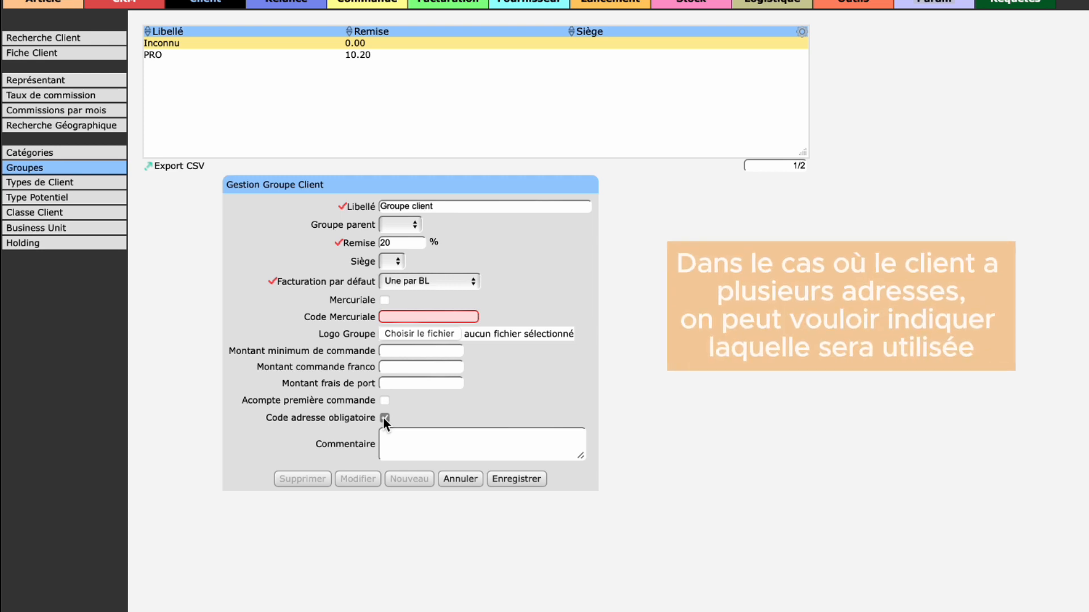
{"action": "left_click", "coordinate": [385, 418]}
{"action": "left_click", "coordinate": [394, 442]}
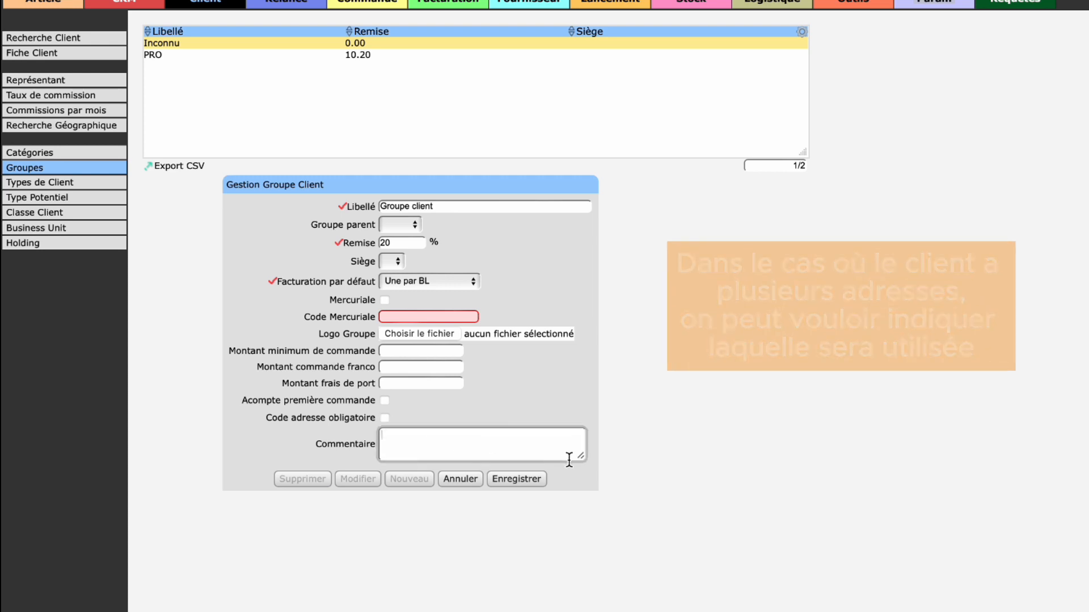
{"action": "left_click_drag", "start_coordinate": [582, 457], "coordinate": [593, 482]}
{"action": "left_click", "coordinate": [511, 495]}
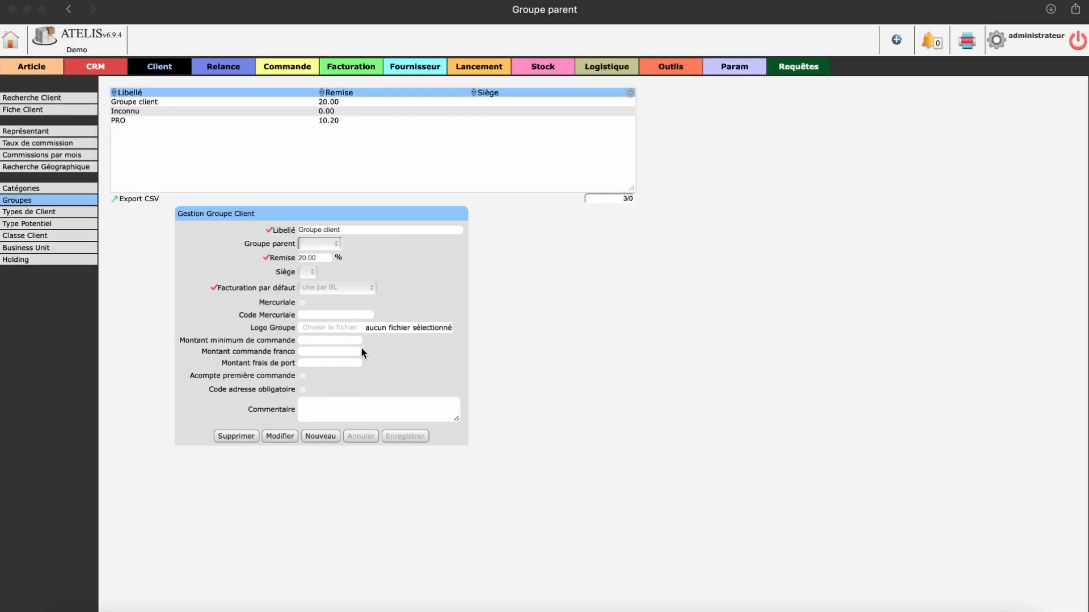
Step: Enlarge the list of client groups and check the Groupe choices on the client record
{"action": "left_click_drag", "start_coordinate": [632, 188], "coordinate": [633, 211]}
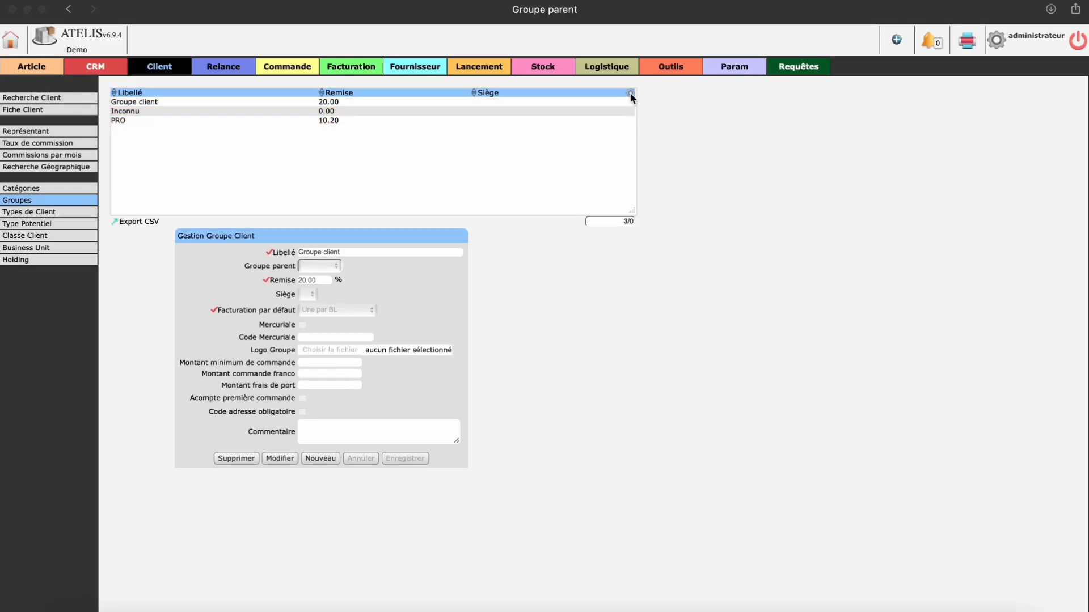
{"action": "left_click", "coordinate": [630, 94]}
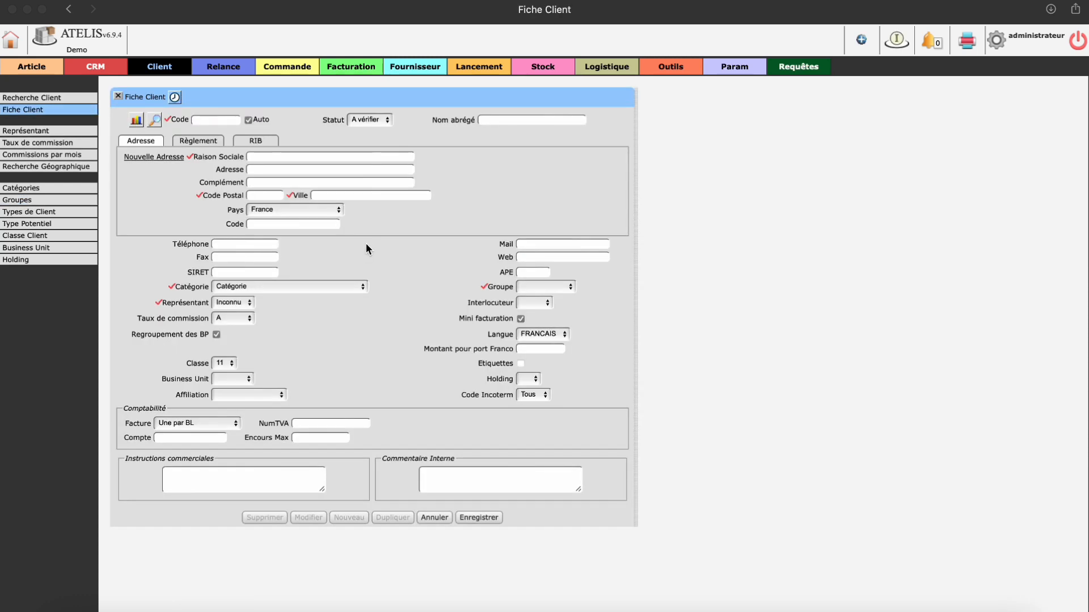
{"action": "left_click", "coordinate": [533, 287]}
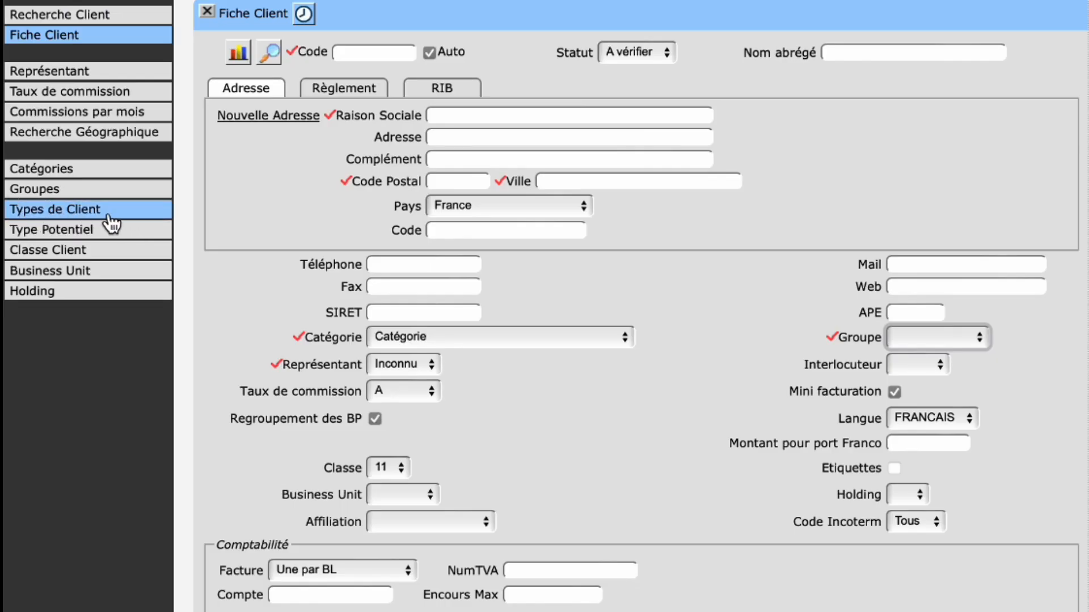
Step: Open the "Normal" client type for editing, review its label and its discount and shipping account fields, and save it
{"action": "left_click", "coordinate": [108, 214]}
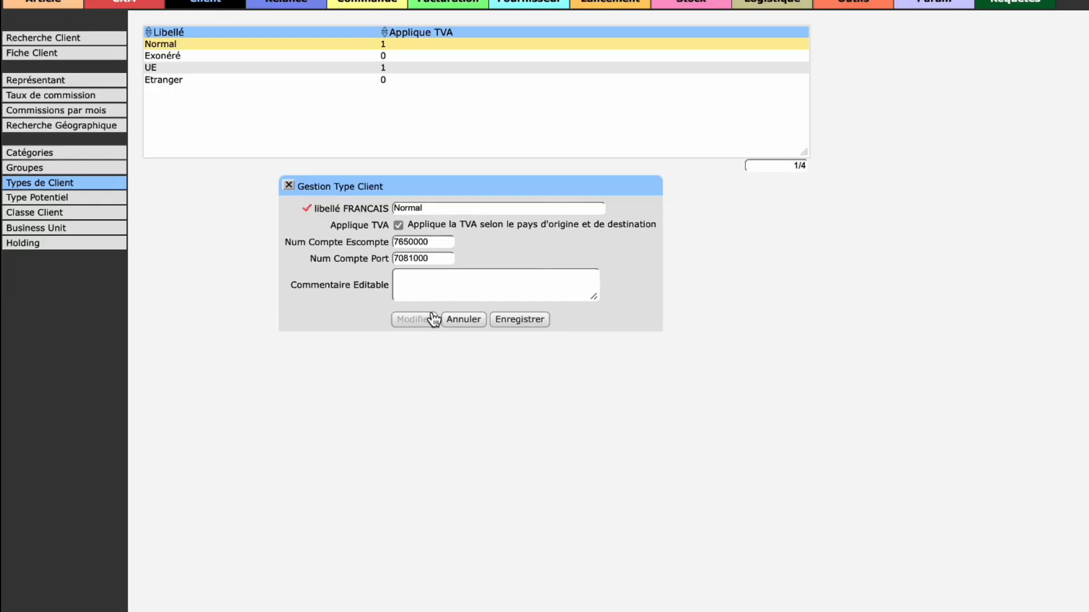
{"action": "left_click", "coordinate": [450, 210]}
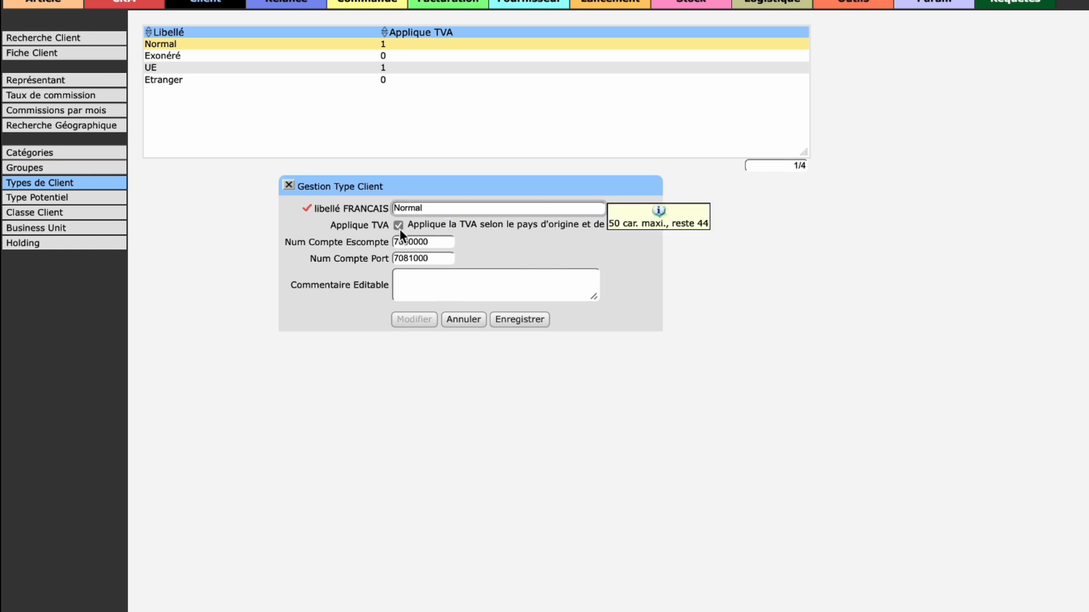
{"action": "left_click", "coordinate": [445, 242]}
{"action": "left_click", "coordinate": [447, 258]}
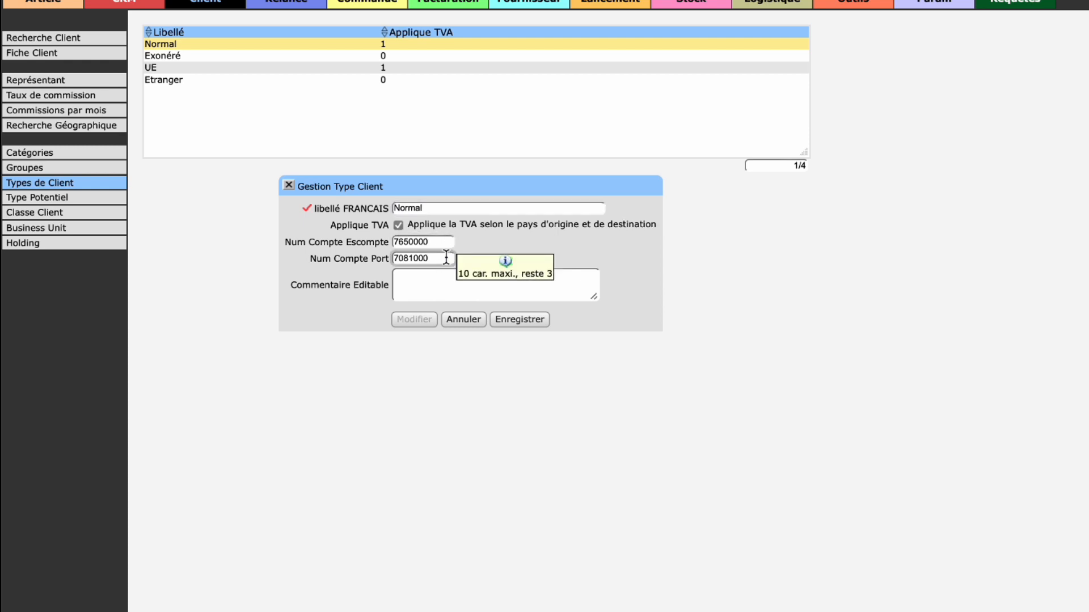
{"action": "left_click", "coordinate": [510, 319]}
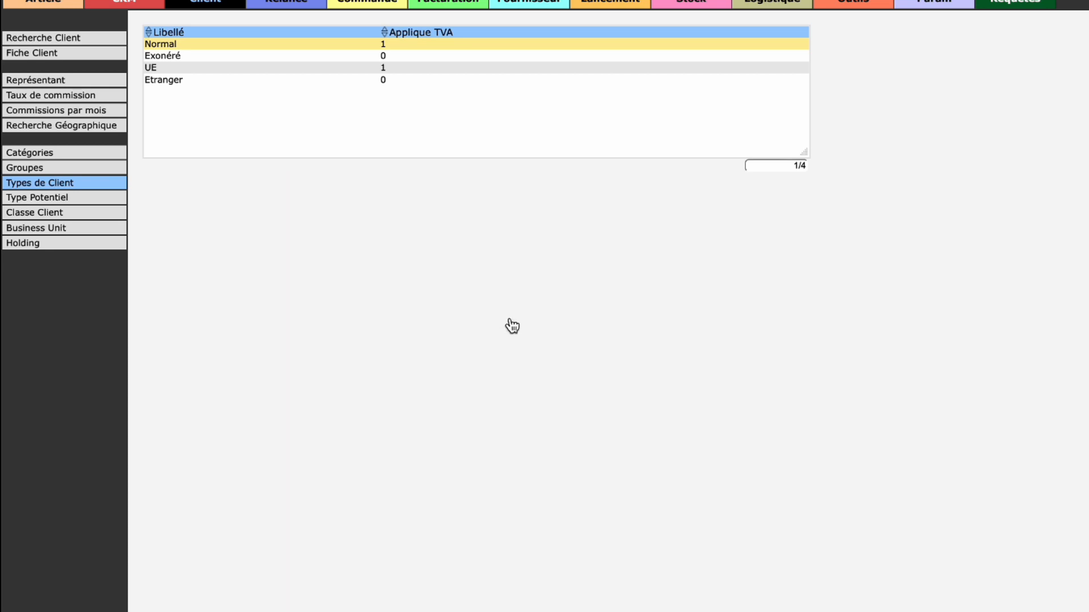
Step: Check the Classe choices on the client record and open the client class management page
{"action": "left_click", "coordinate": [270, 377]}
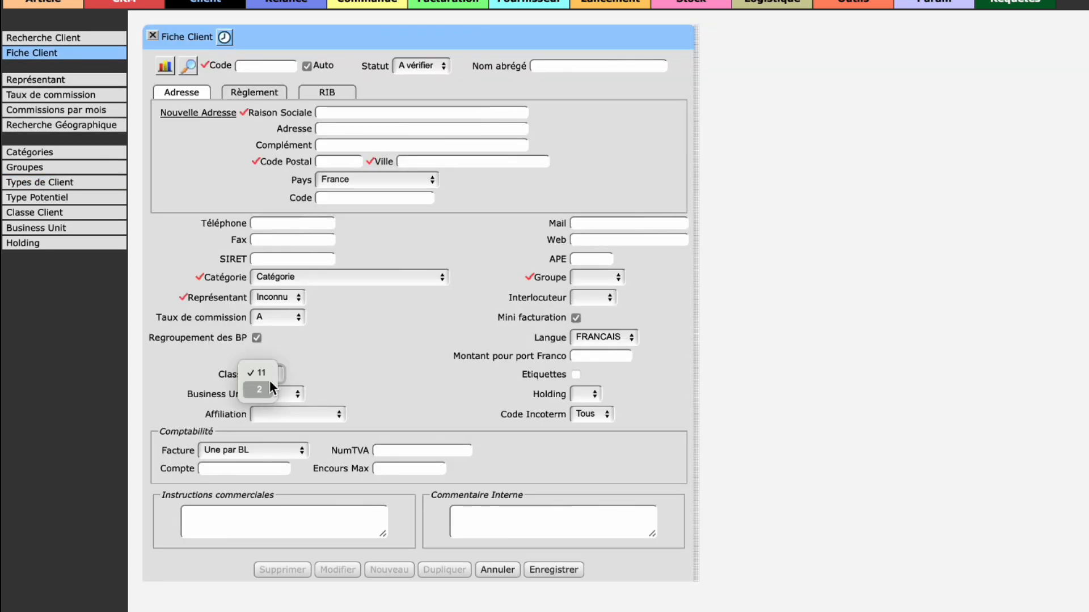
{"action": "left_click", "coordinate": [288, 368]}
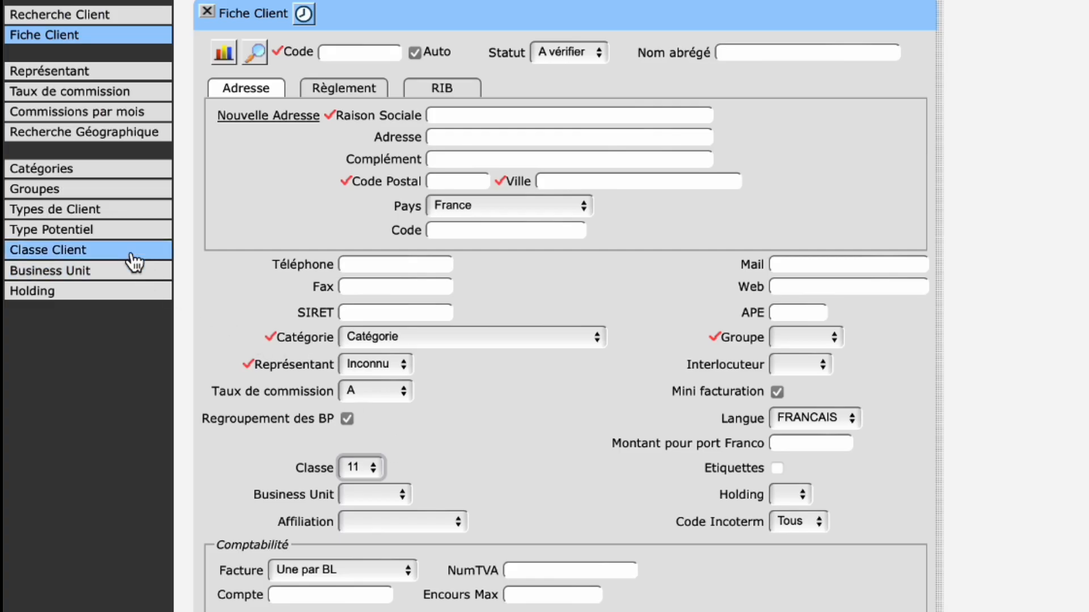
{"action": "left_click", "coordinate": [96, 215]}
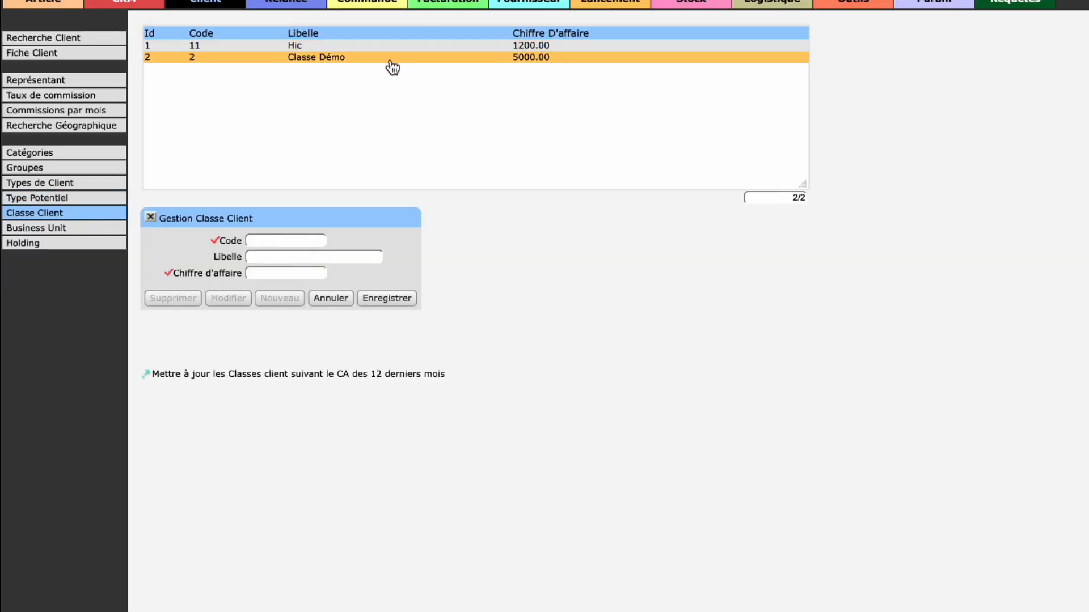
Step: Create a client class with code 3, label "Classe 2" and a turnover of 2000, and save it
{"action": "left_click", "coordinate": [352, 59]}
{"action": "left_click", "coordinate": [287, 294]}
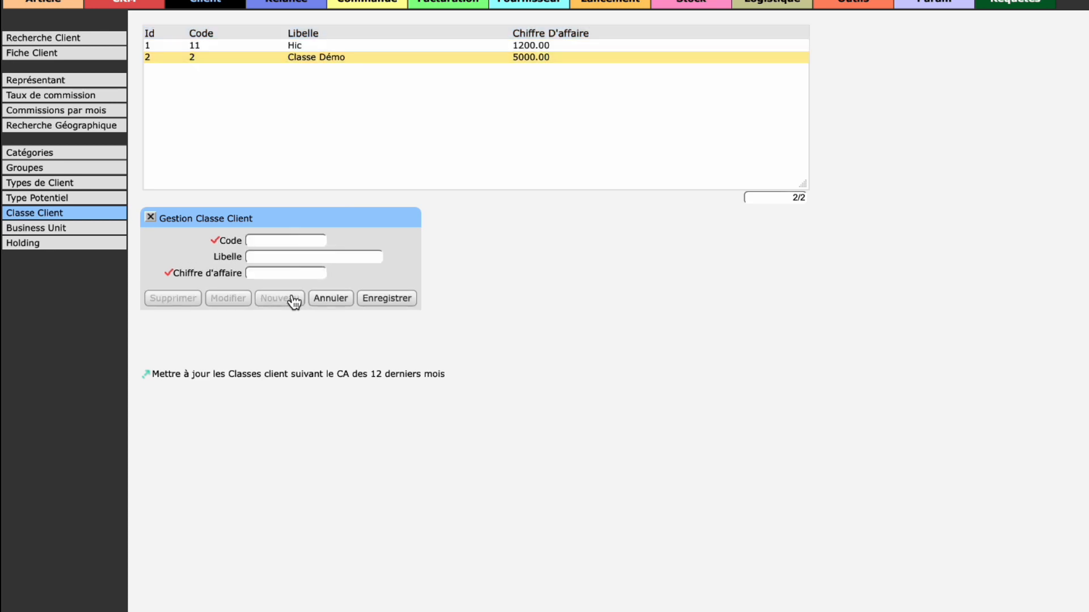
{"action": "left_click", "coordinate": [279, 243]}
{"action": "type", "text": "3"}
{"action": "key", "text": "Tab"}
{"action": "type", "text": "Cl"}
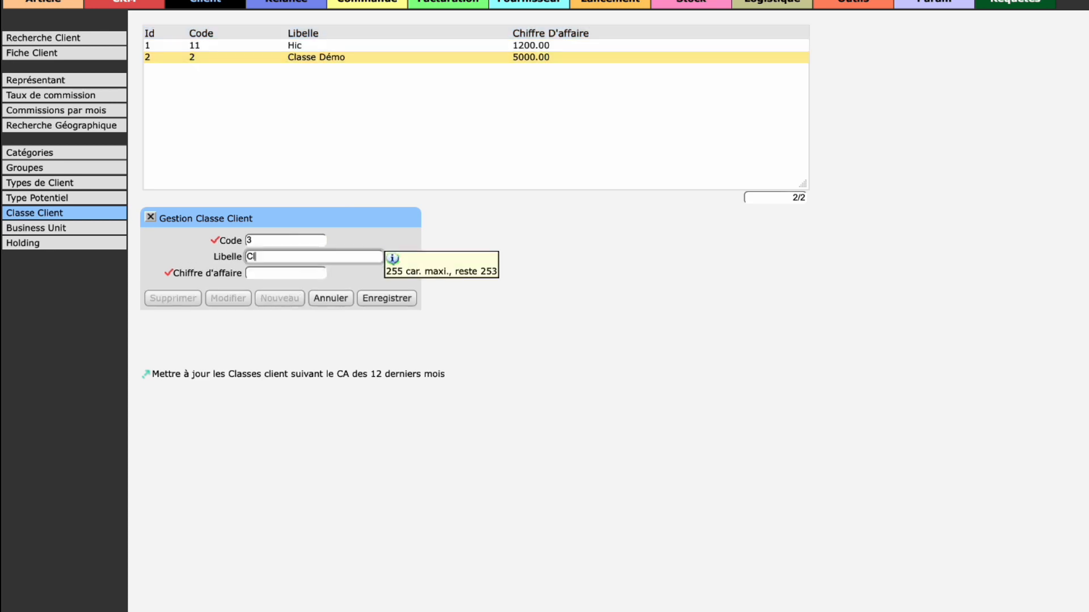
{"action": "type", "text": "asse 2"}
{"action": "left_click", "coordinate": [277, 276]}
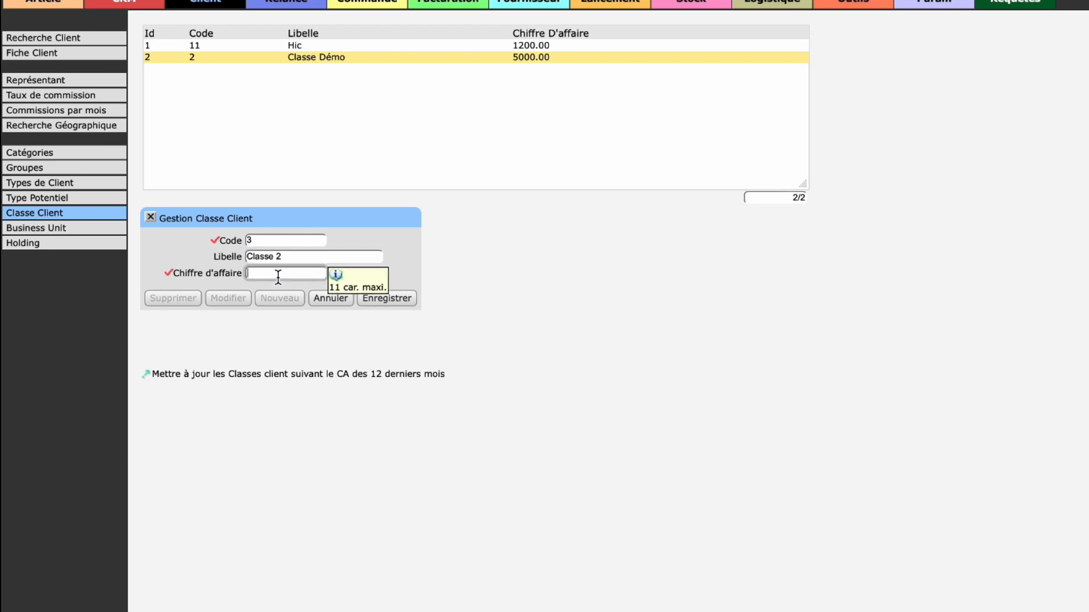
{"action": "type", "text": "2000"}
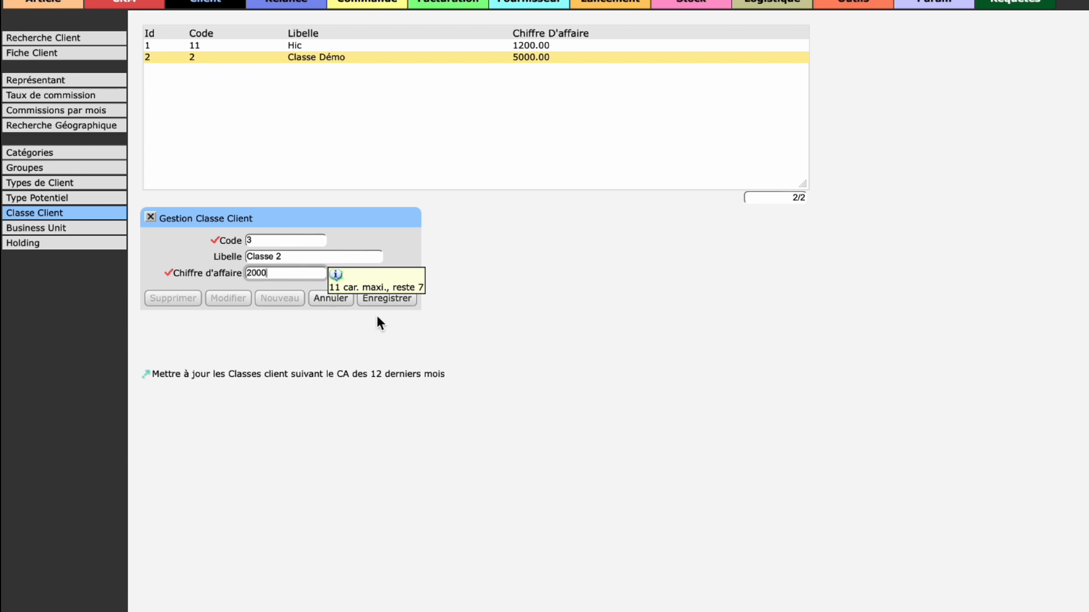
{"action": "left_click", "coordinate": [391, 300]}
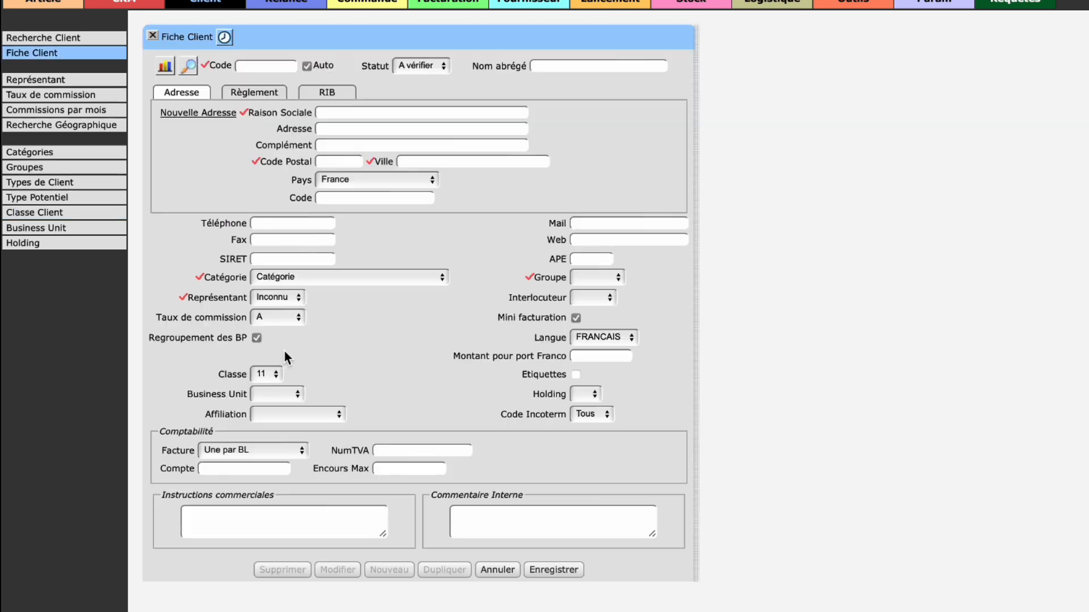
Step: Check the Classe and Business Unit choices on the client record
{"action": "left_click", "coordinate": [277, 374]}
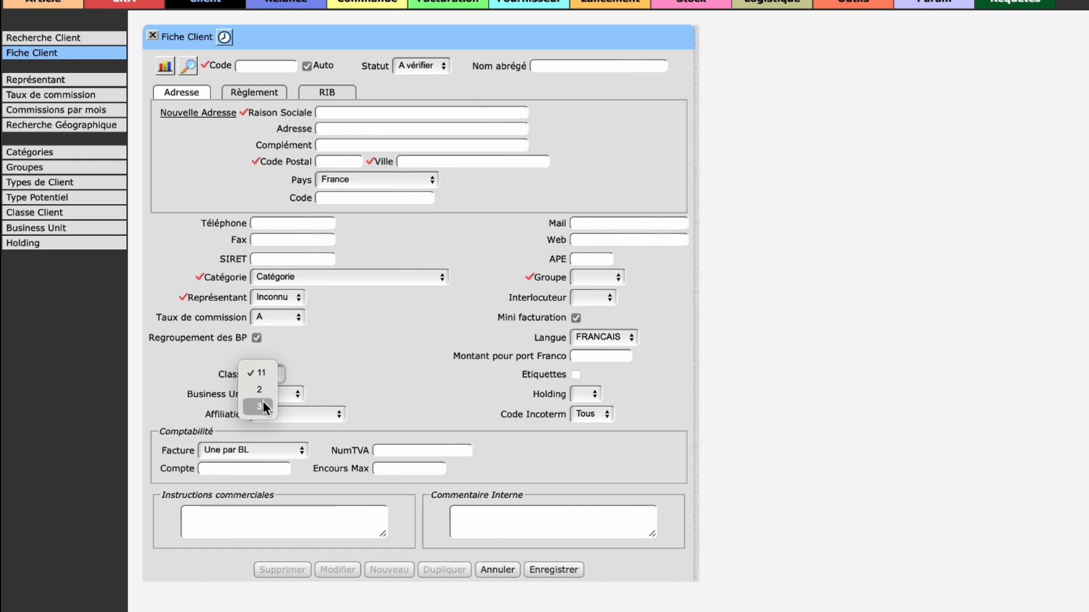
{"action": "key", "text": "Escape"}
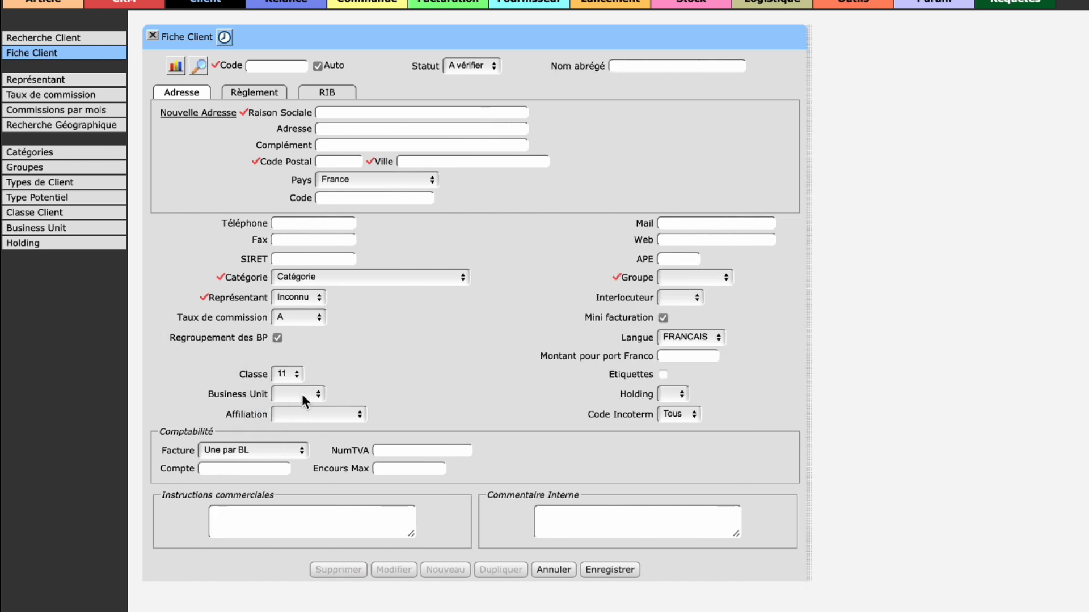
{"action": "left_click", "coordinate": [305, 394]}
{"action": "left_click", "coordinate": [302, 397]}
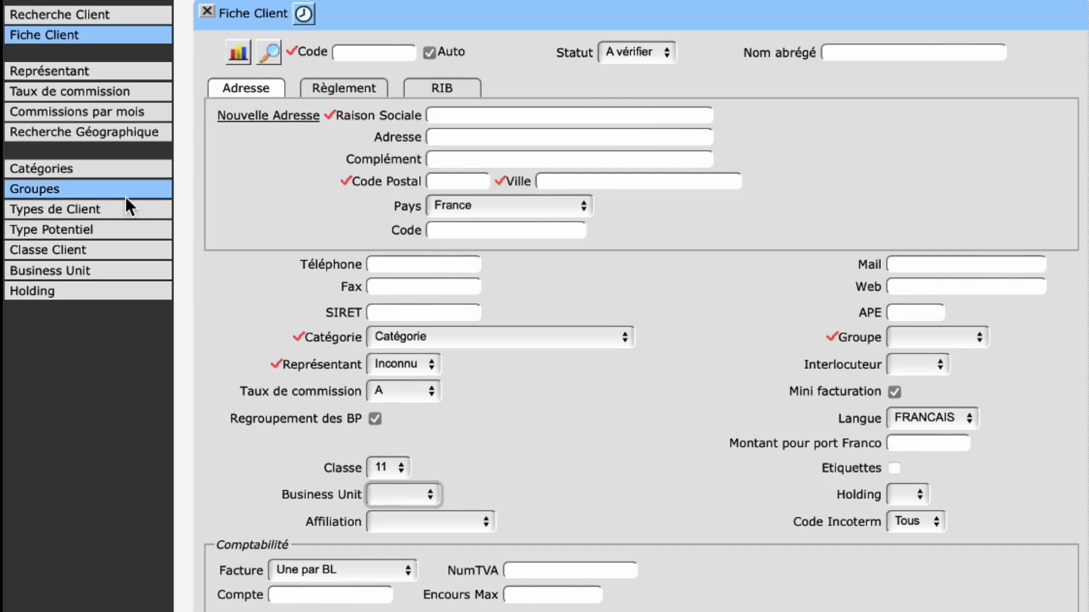
Step: Open the Business Unit page in a separate window and edit "Demo 1", keeping "Demo marque" as its brand
{"action": "right_click", "coordinate": [97, 272]}
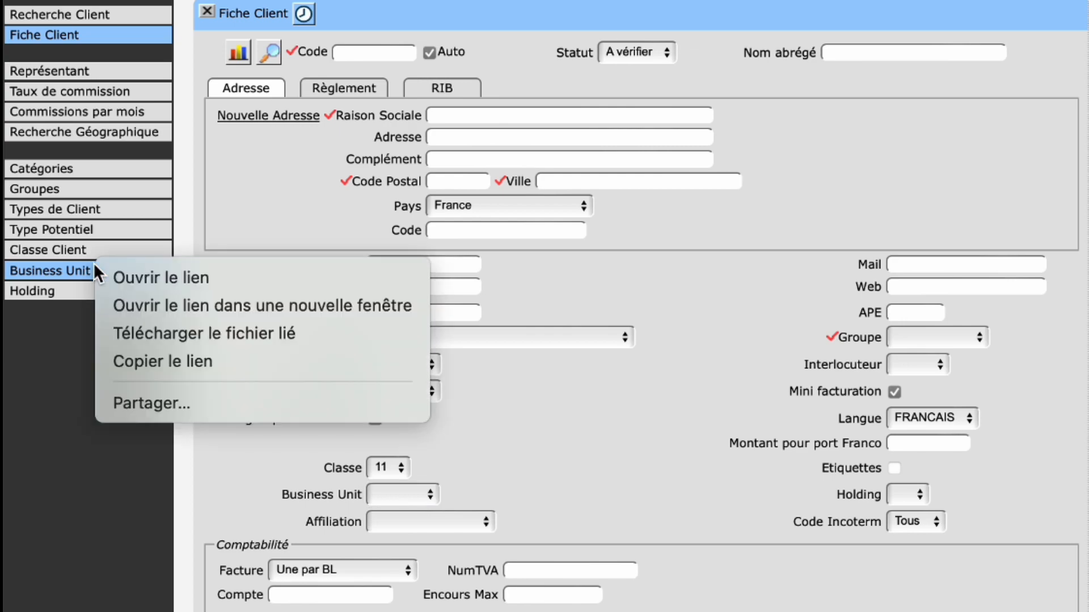
{"action": "left_click", "coordinate": [136, 301]}
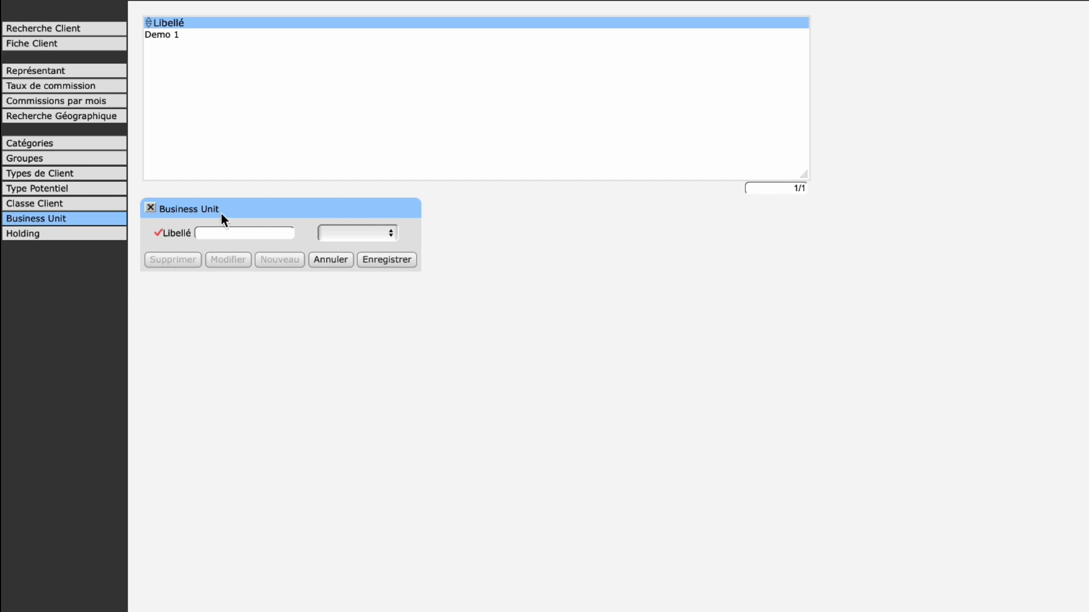
{"action": "left_click", "coordinate": [244, 35]}
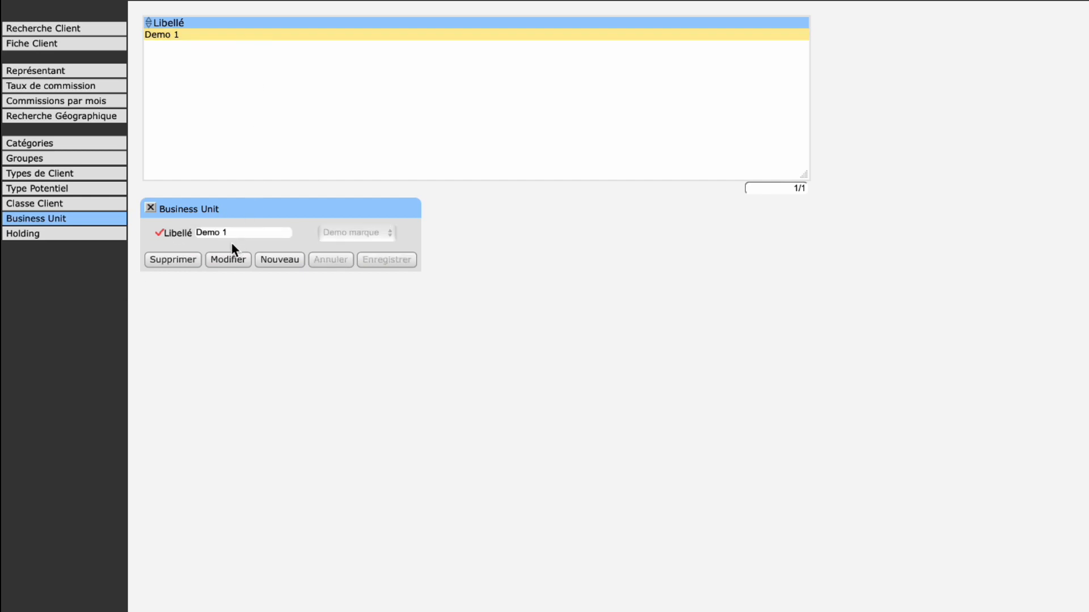
{"action": "left_click", "coordinate": [226, 260]}
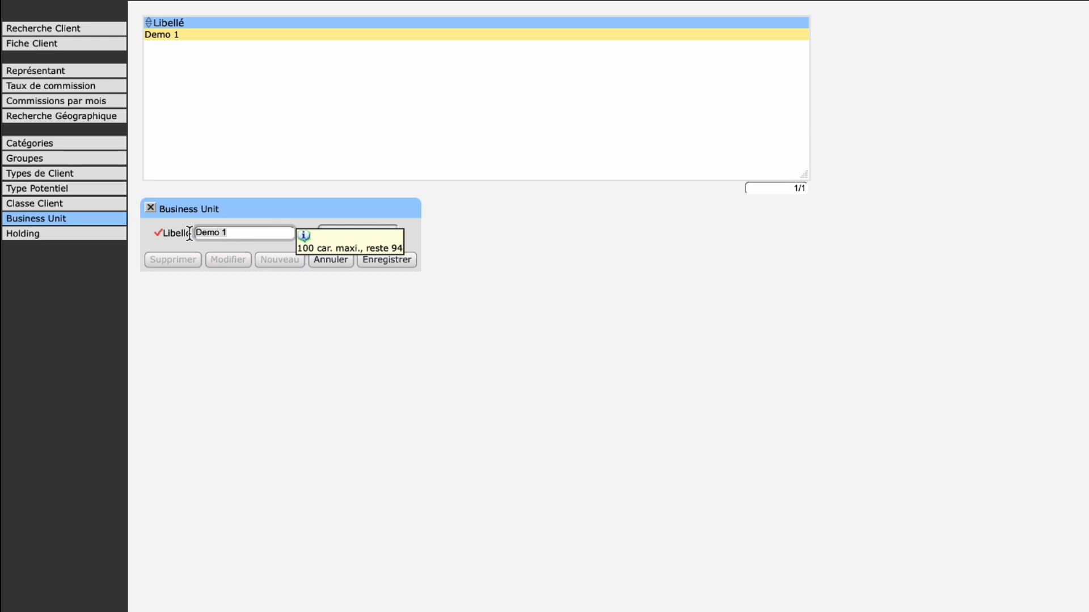
{"action": "left_click", "coordinate": [397, 233]}
{"action": "left_click", "coordinate": [388, 234]}
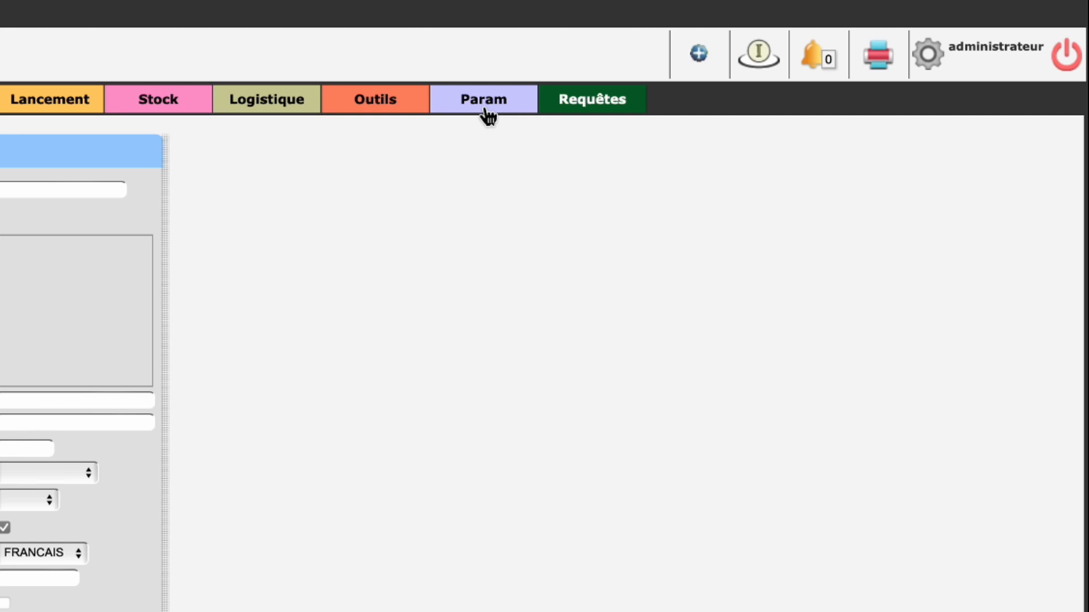
Step: Open the Marques page of the Param module and view the "Demo marque" entry
{"action": "left_click", "coordinate": [484, 108]}
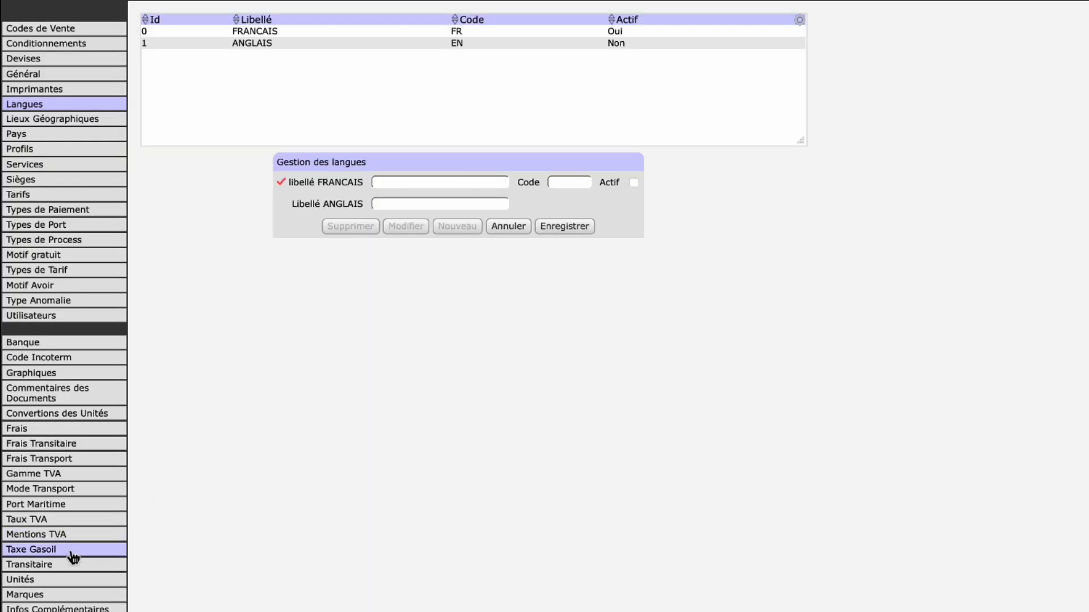
{"action": "left_click", "coordinate": [60, 595]}
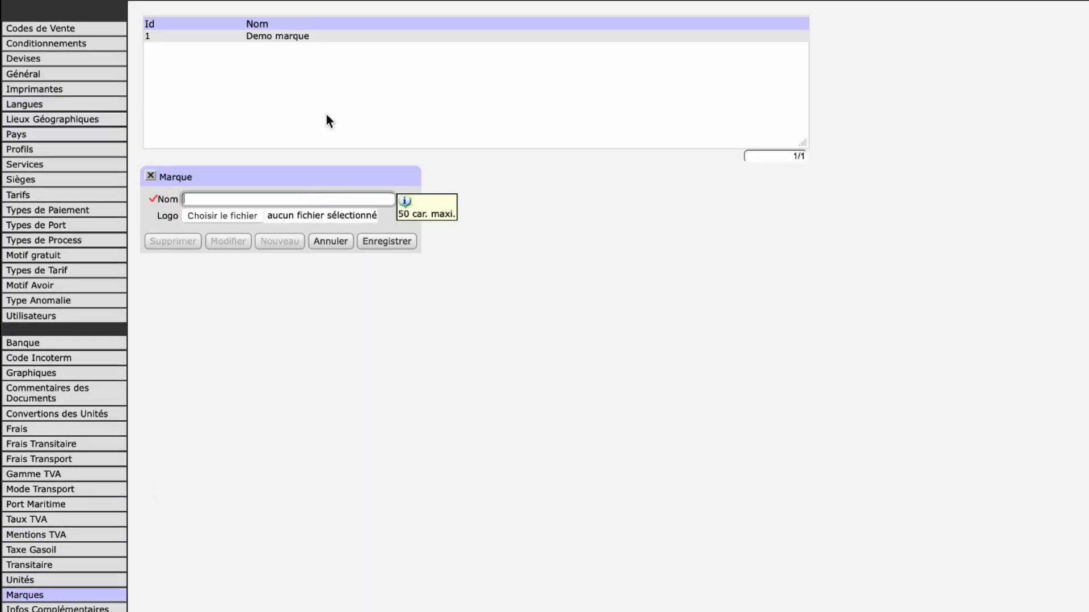
{"action": "left_click", "coordinate": [352, 38]}
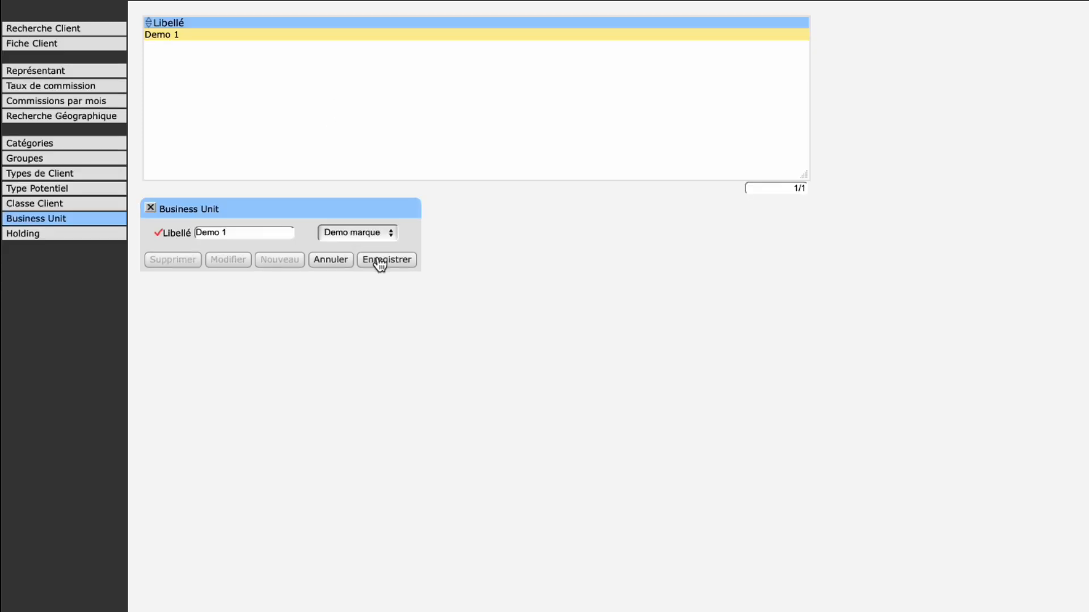
Step: Save the "Demo 1" business unit and select it as the Business Unit on the client record
{"action": "left_click", "coordinate": [376, 259]}
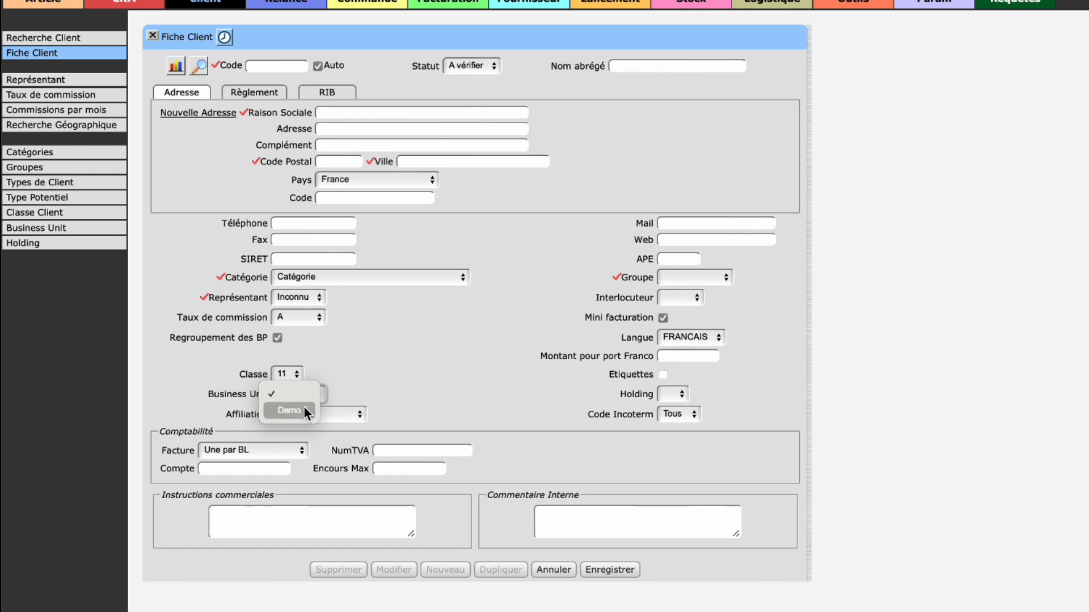
{"action": "left_click", "coordinate": [304, 408]}
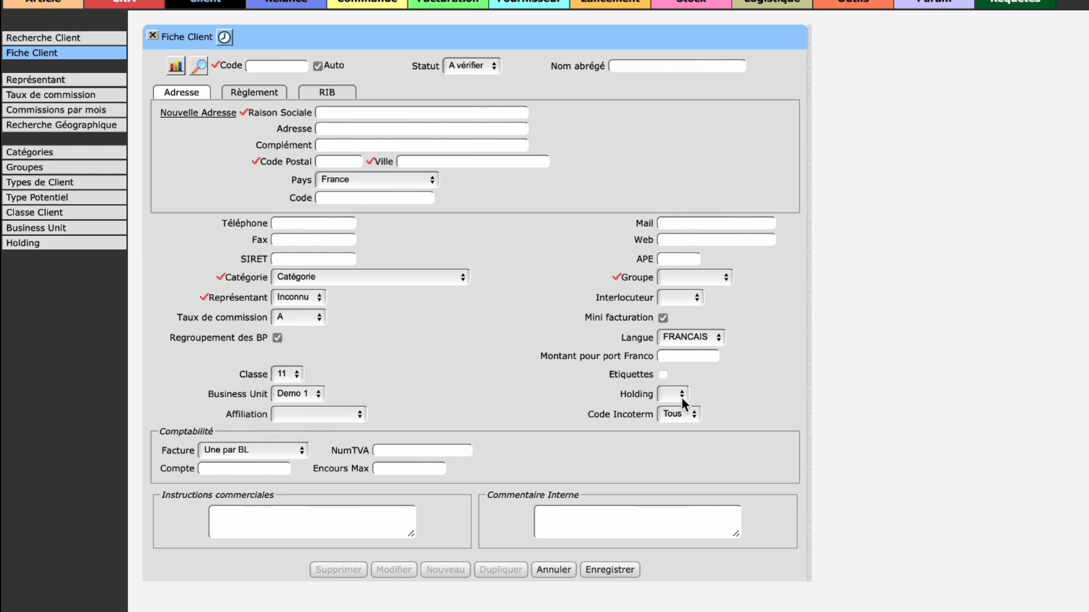
Step: Check the Holding choices on the client record and open the Holding management page in a separate window
{"action": "left_click", "coordinate": [681, 398]}
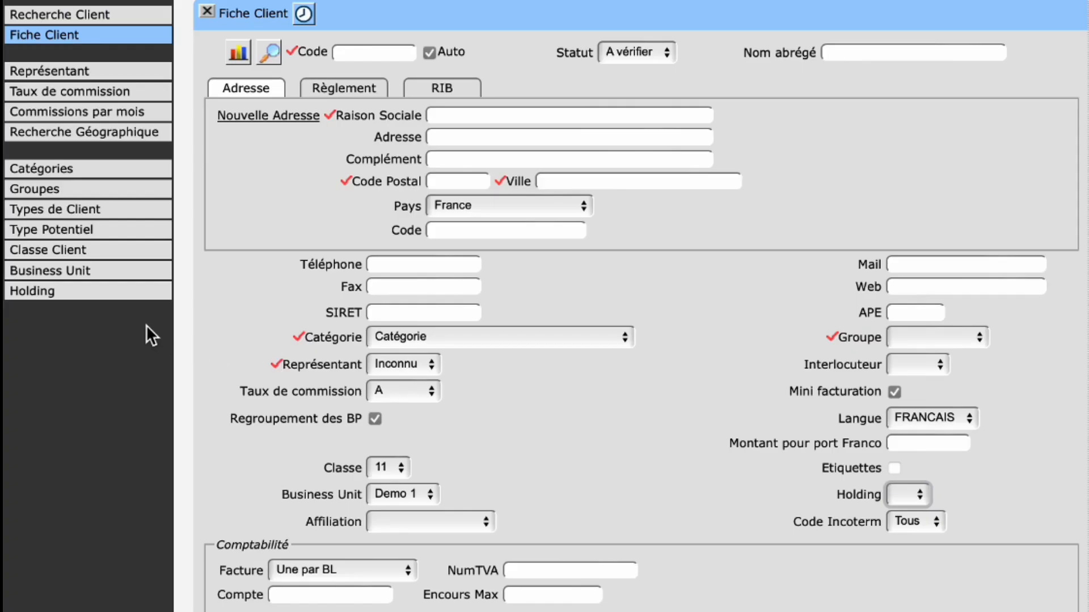
{"action": "right_click", "coordinate": [122, 286]}
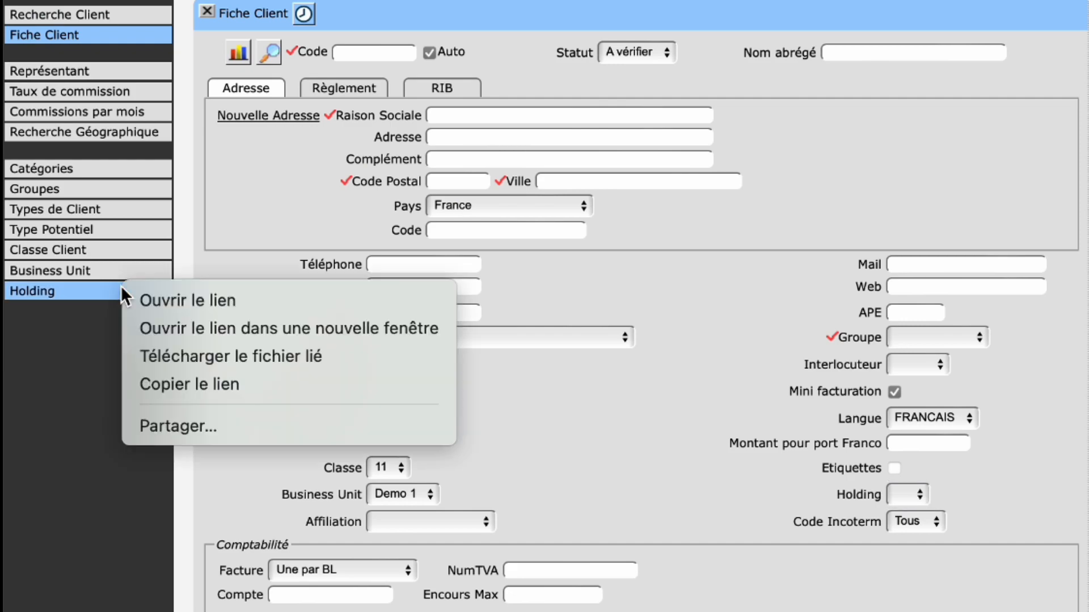
{"action": "left_click", "coordinate": [168, 320]}
Step: Fill in the label "Holding" and the Siret field of a new holding, save it and check the client record's Holding choices
{"action": "type", "text": "ding"}
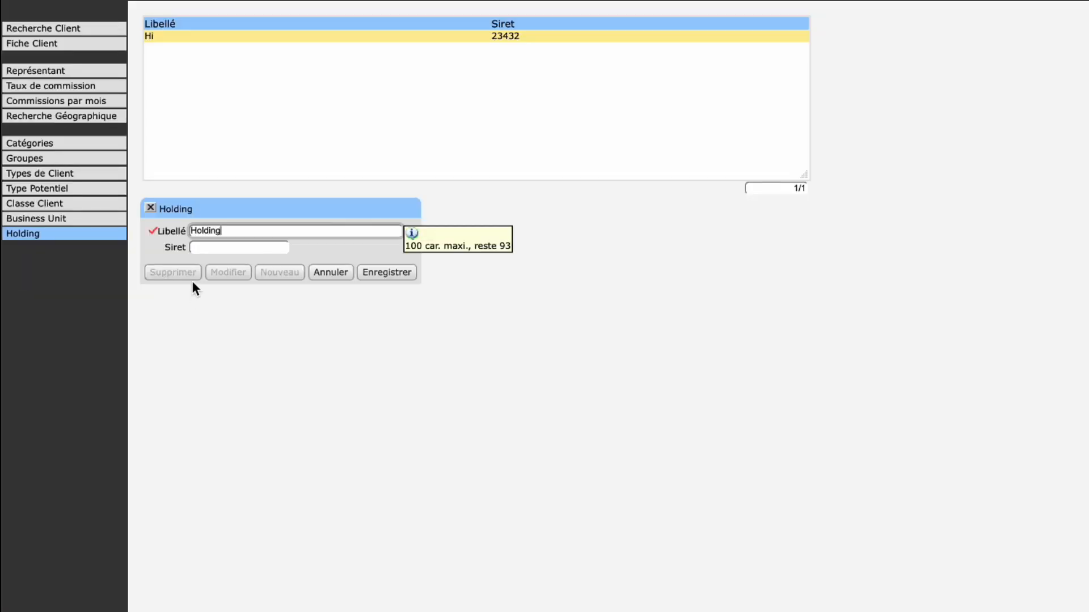
{"action": "left_click", "coordinate": [208, 248]}
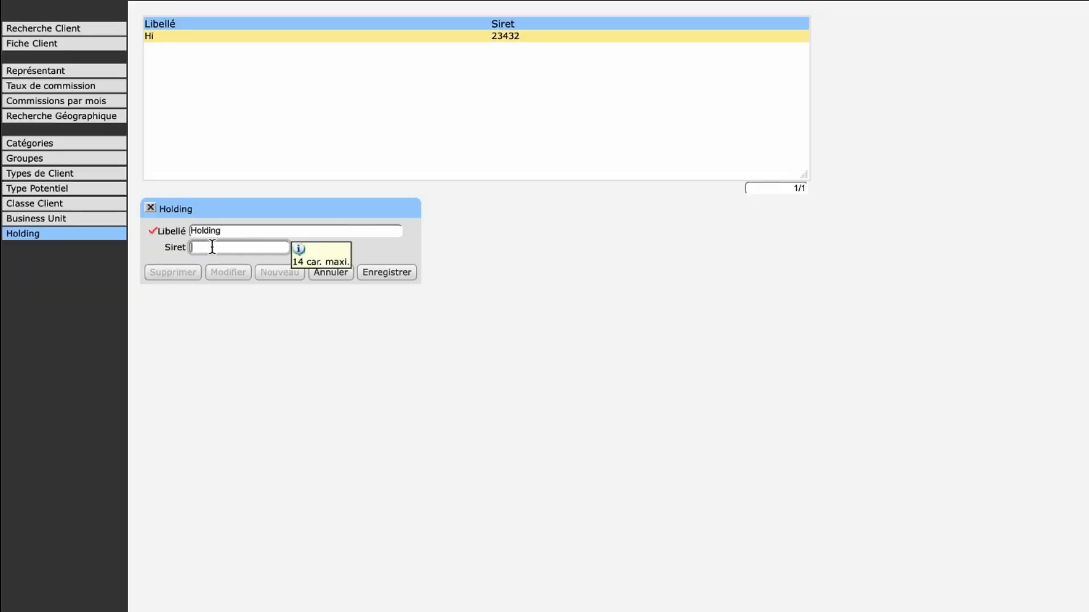
{"action": "type", "text": "7652143"}
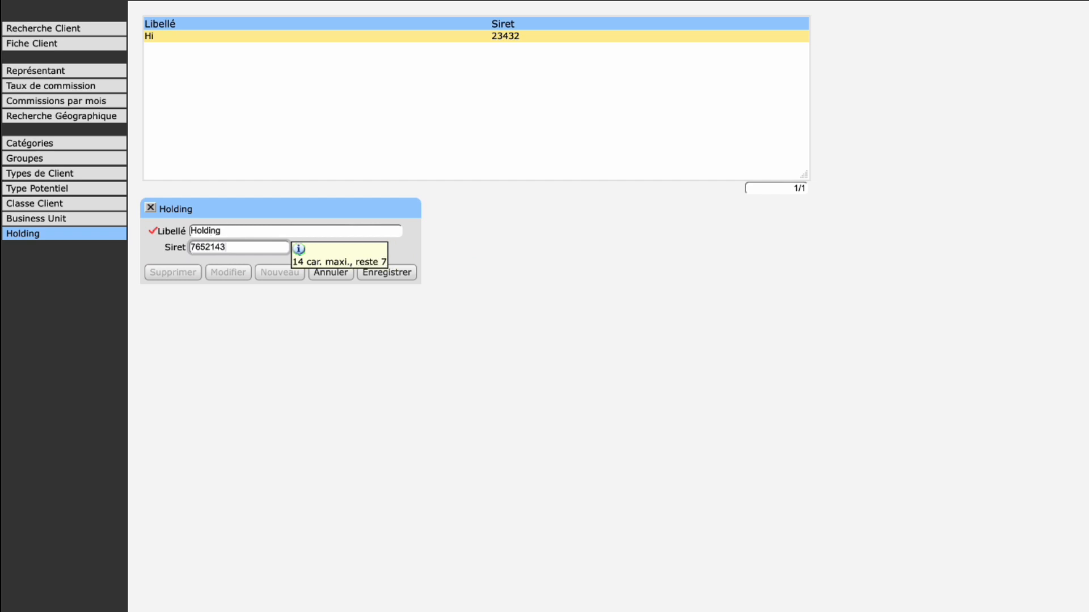
{"action": "key", "text": "BackSpace"}
{"action": "left_click", "coordinate": [388, 273]}
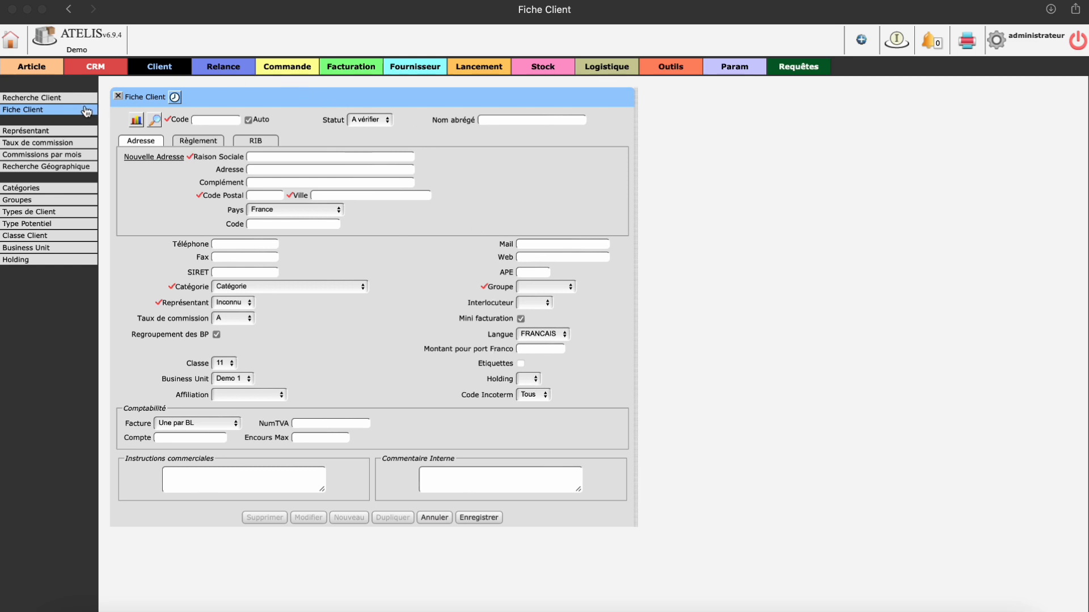
{"action": "left_click", "coordinate": [541, 379]}
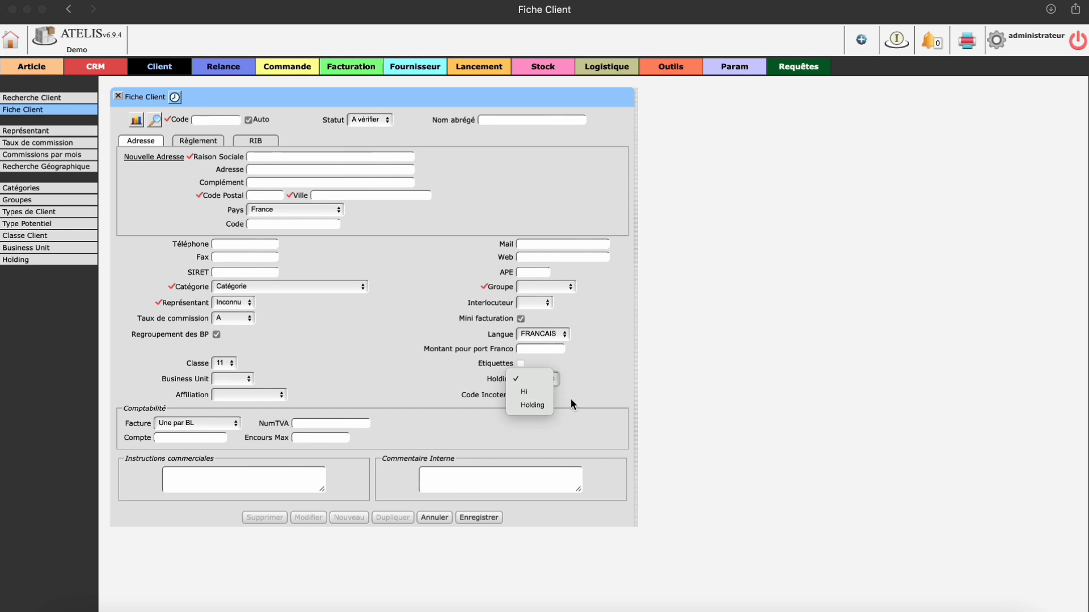
{"action": "left_click", "coordinate": [593, 395]}
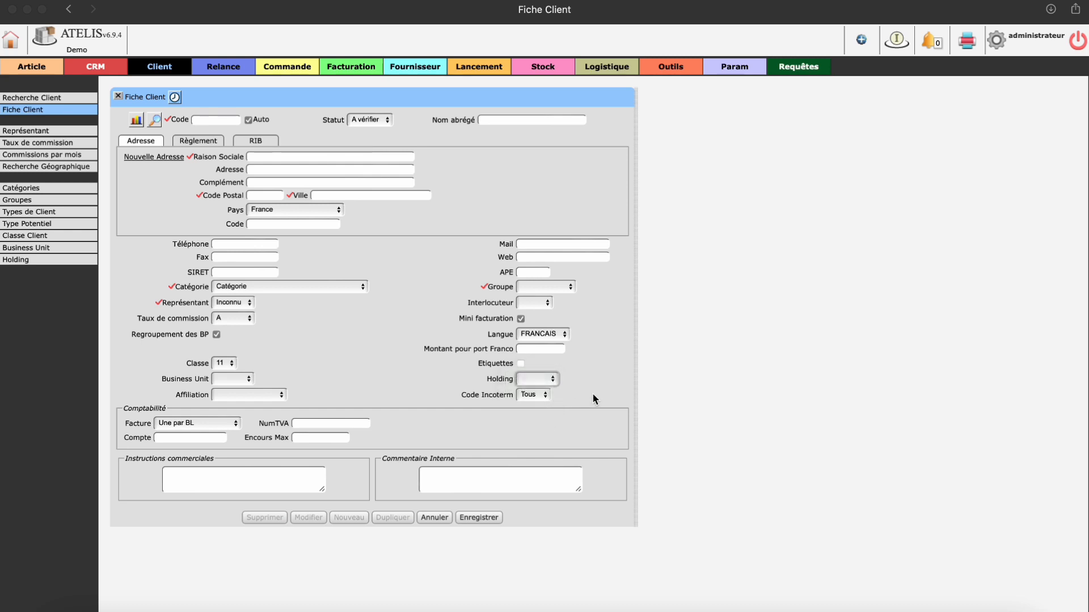